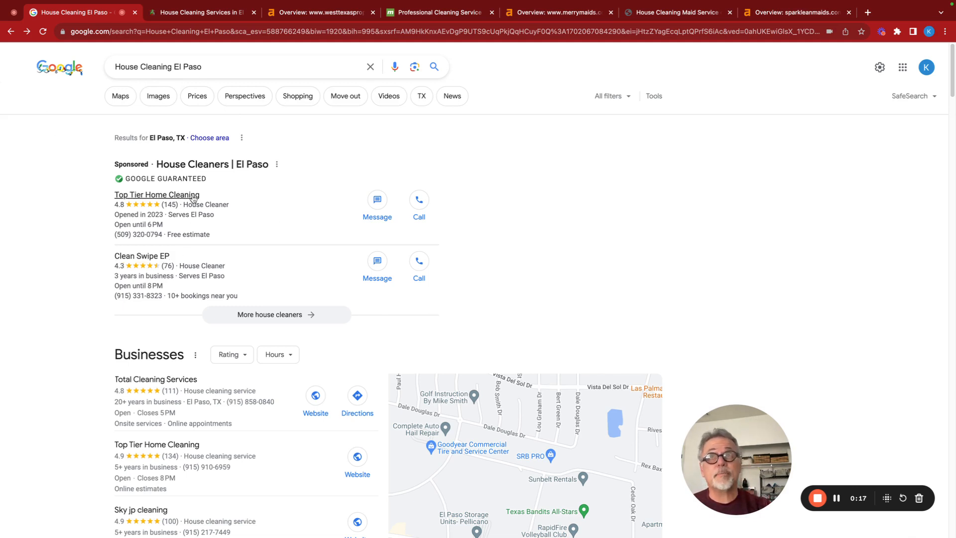
Review the sponsored and local business listings for House Cleaning El Paso, and open the full list of businesses.
scroll(525, 266, down, 3)
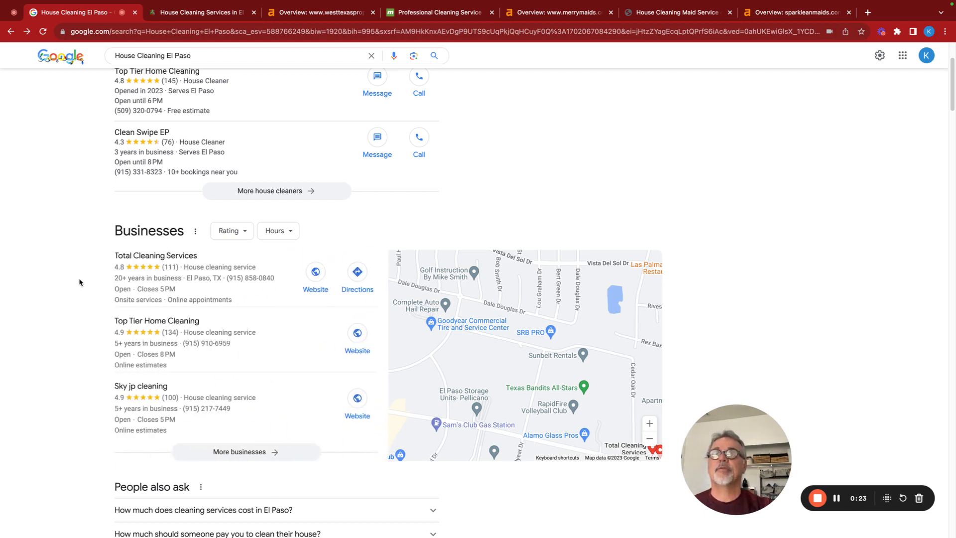
scroll(79, 282, down, 1)
scroll(80, 281, up, 2)
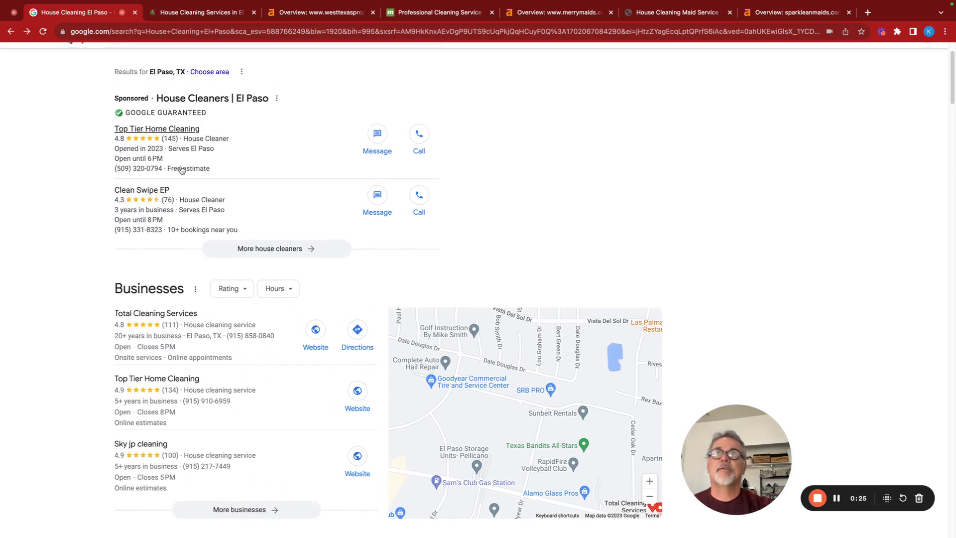
scroll(60, 324, down, 2)
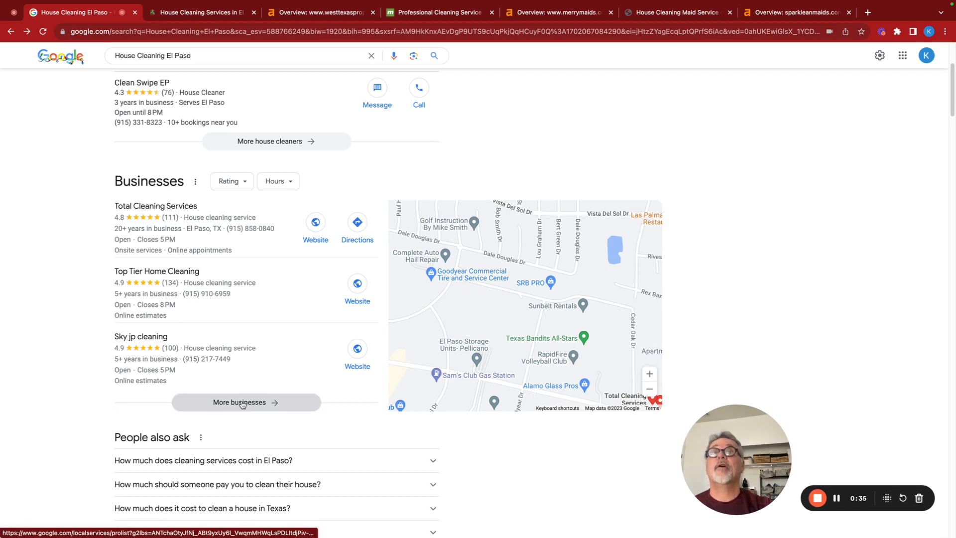
click(242, 403)
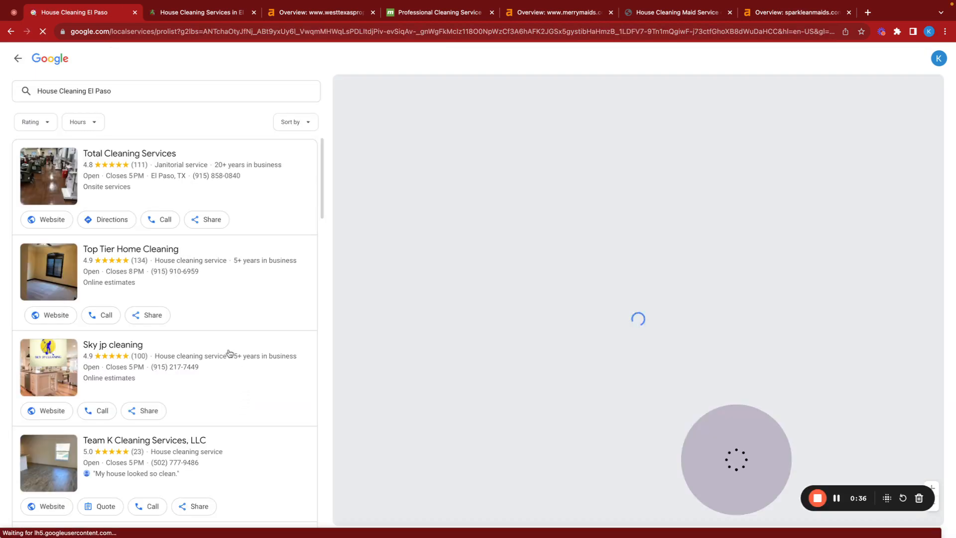
Find West Texas Property Solutions in the full business list and open its profile.
scroll(229, 351, down, 3)
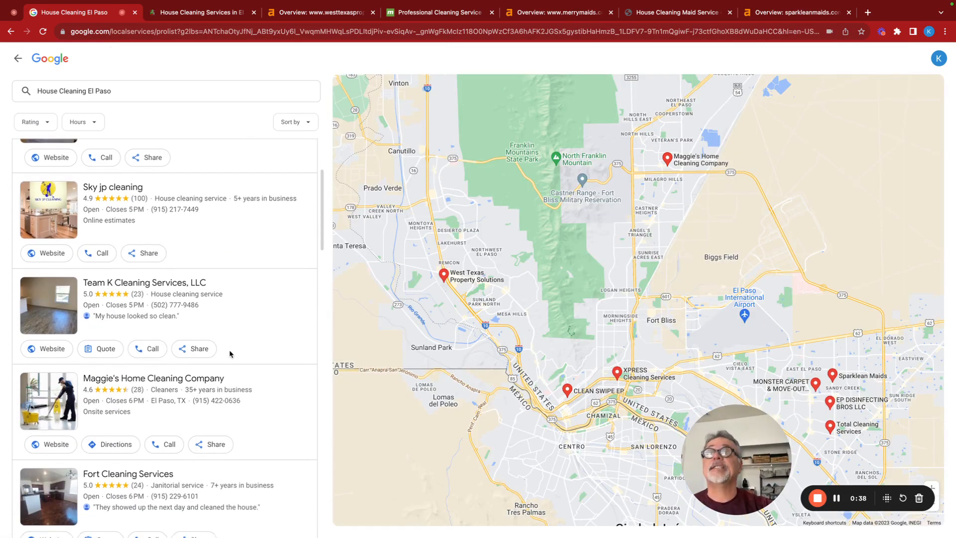
scroll(229, 353, down, 10)
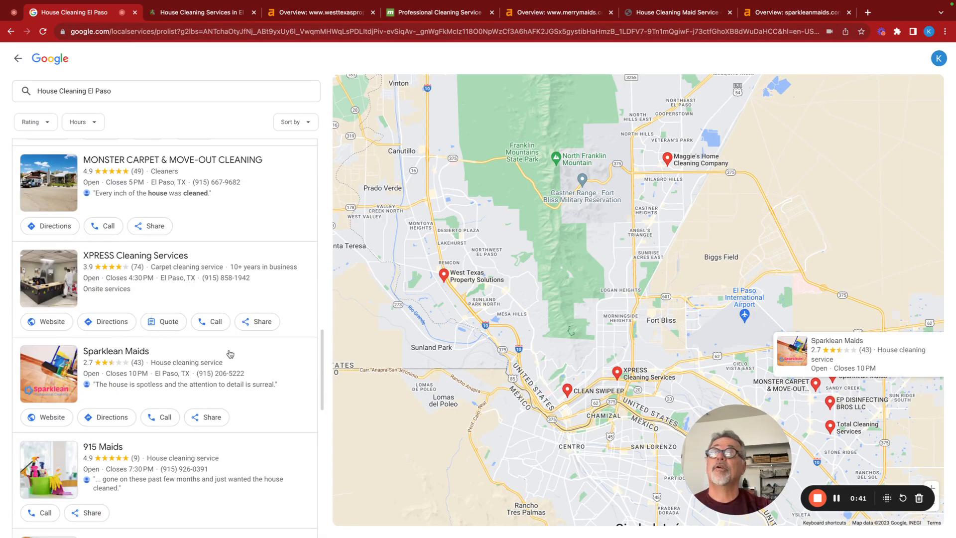
scroll(229, 354, down, 10)
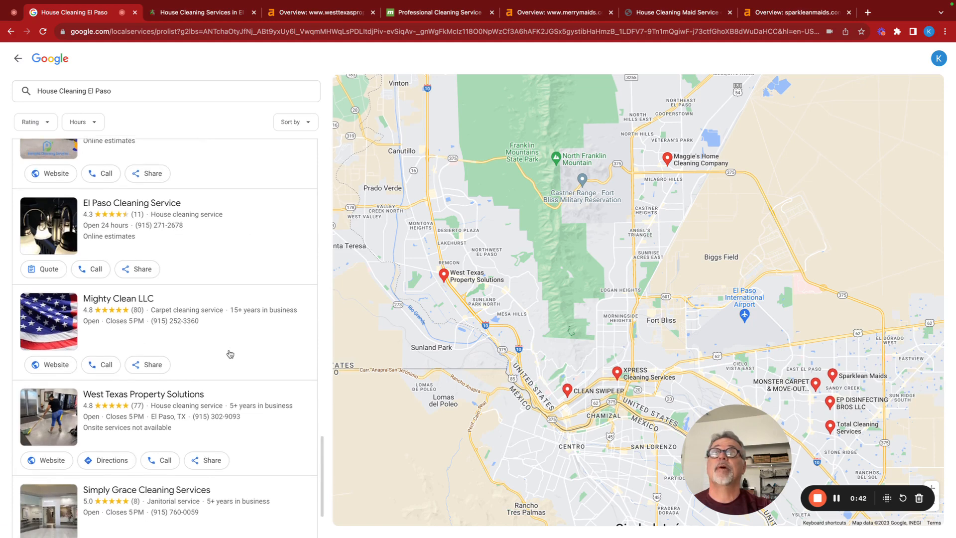
scroll(230, 354, down, 1)
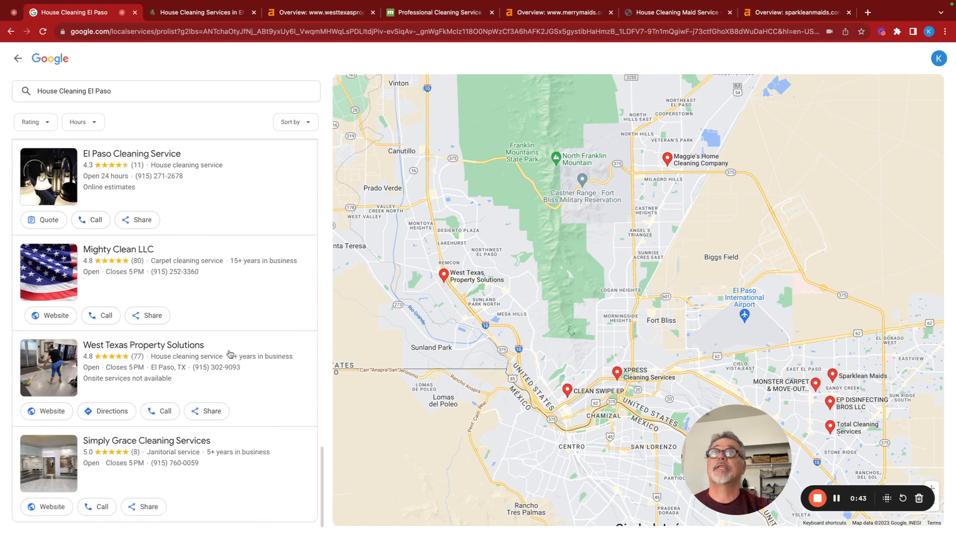
click(154, 351)
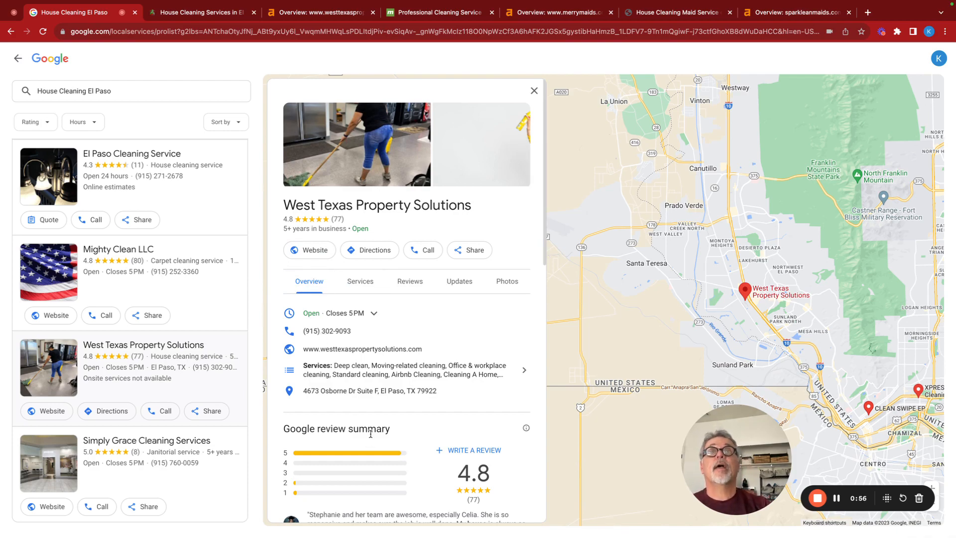
Examine the West Texas Property Solutions profile, including its review summary, business description and service options.
scroll(370, 434, down, 10)
scroll(373, 423, up, 4)
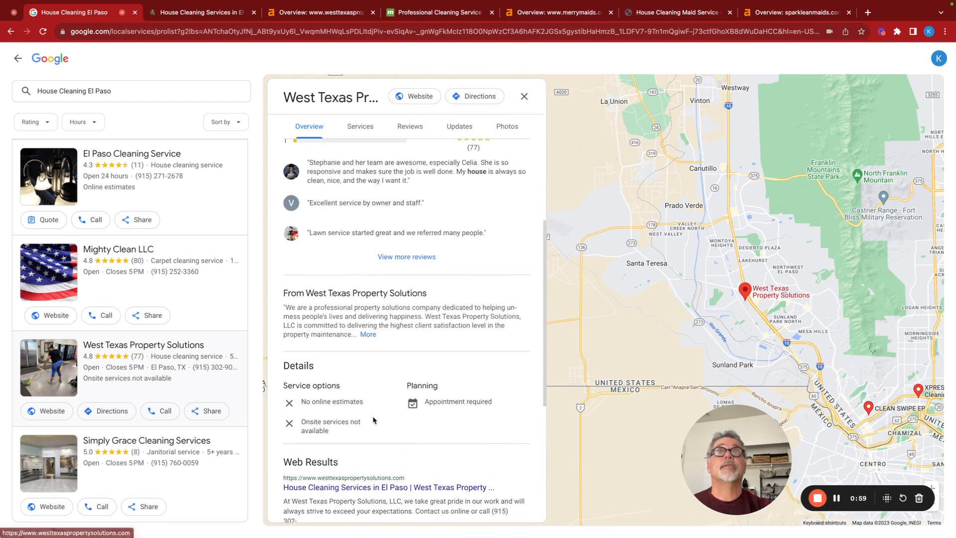
scroll(373, 420, up, 3)
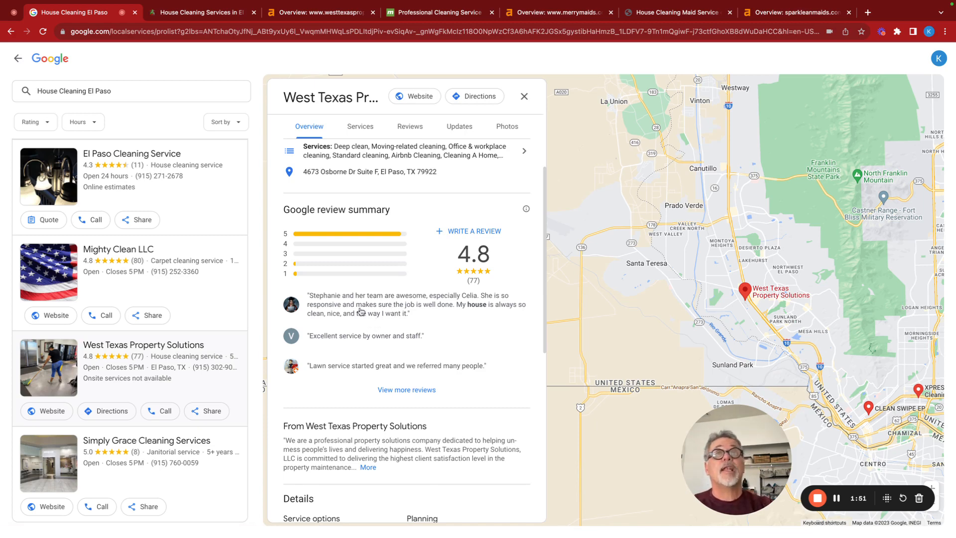
Return to the House Cleaning El Paso search results and examine the map listings and the first organic results.
click(16, 60)
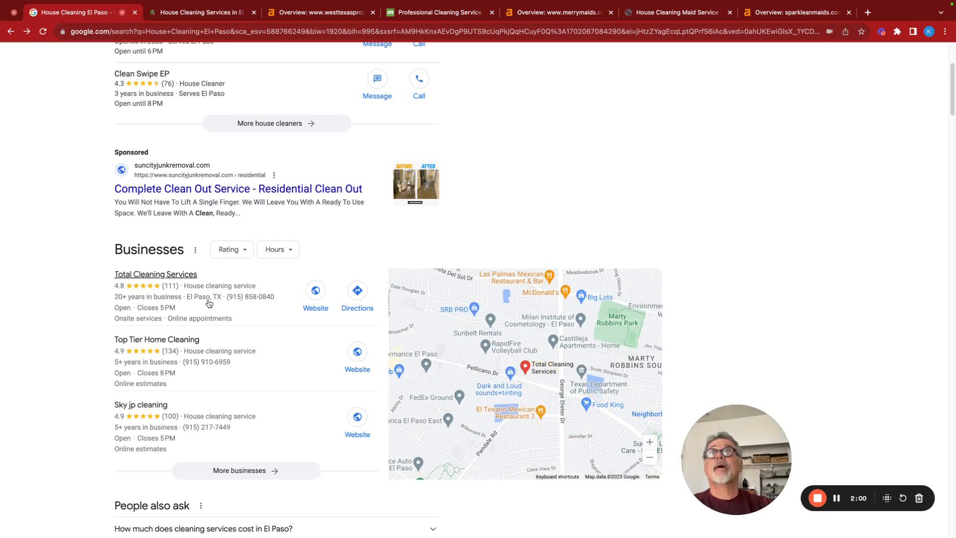
scroll(209, 303, down, 3)
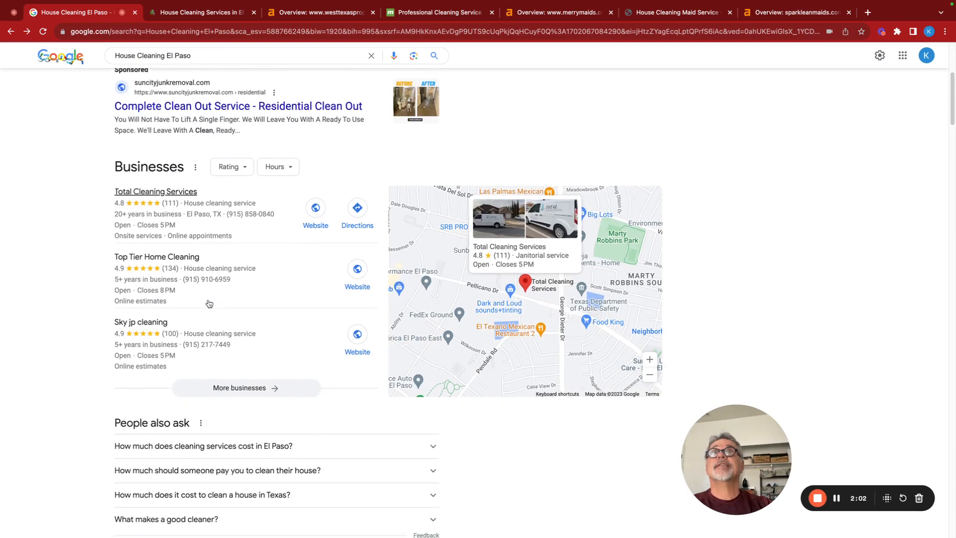
scroll(209, 304, up, 4)
scroll(206, 298, down, 10)
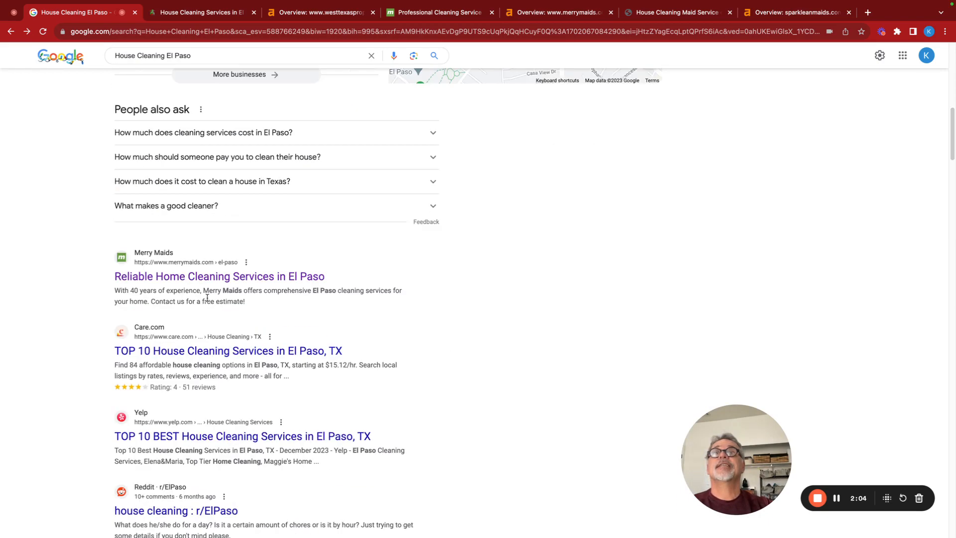
scroll(207, 297, down, 1)
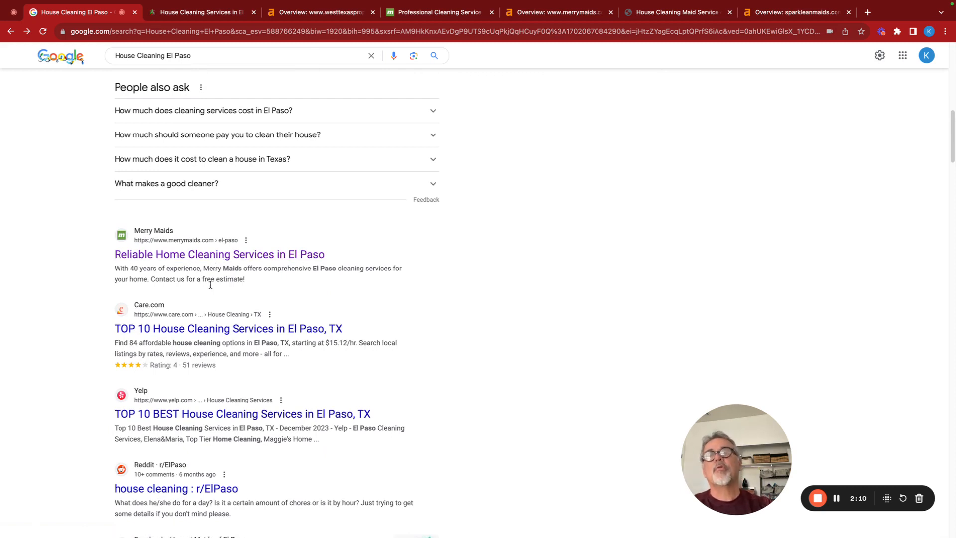
scroll(210, 286, down, 5)
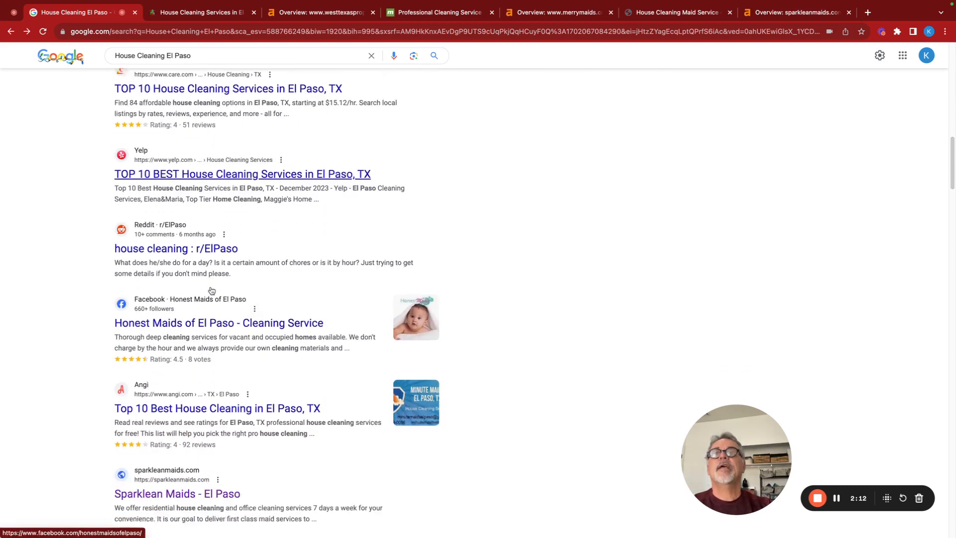
scroll(211, 291, down, 3)
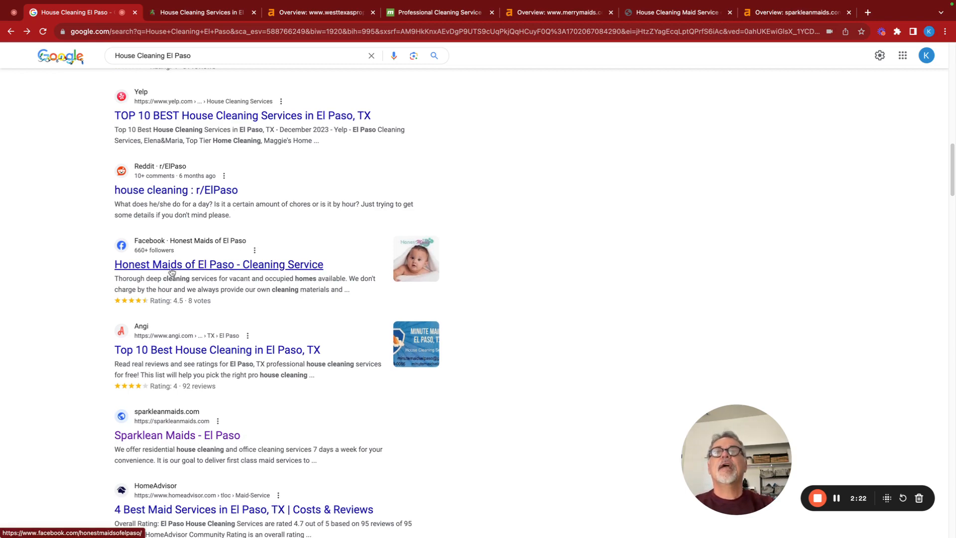
scroll(172, 279, up, 2)
scroll(210, 348, up, 10)
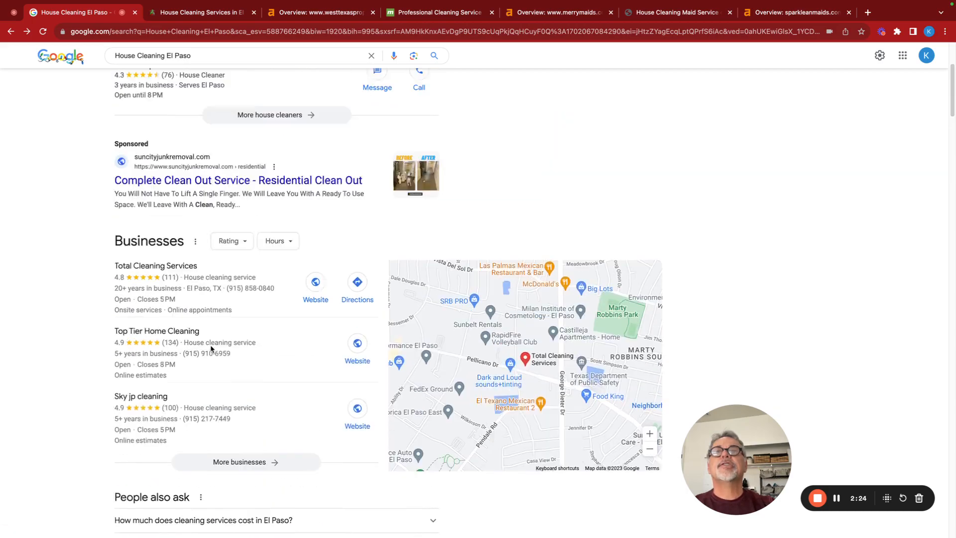
Look through the lower-ranked organic results for West Texas Property Solutions pages and competing cleaning companies.
scroll(211, 343, down, 10)
scroll(212, 344, down, 15)
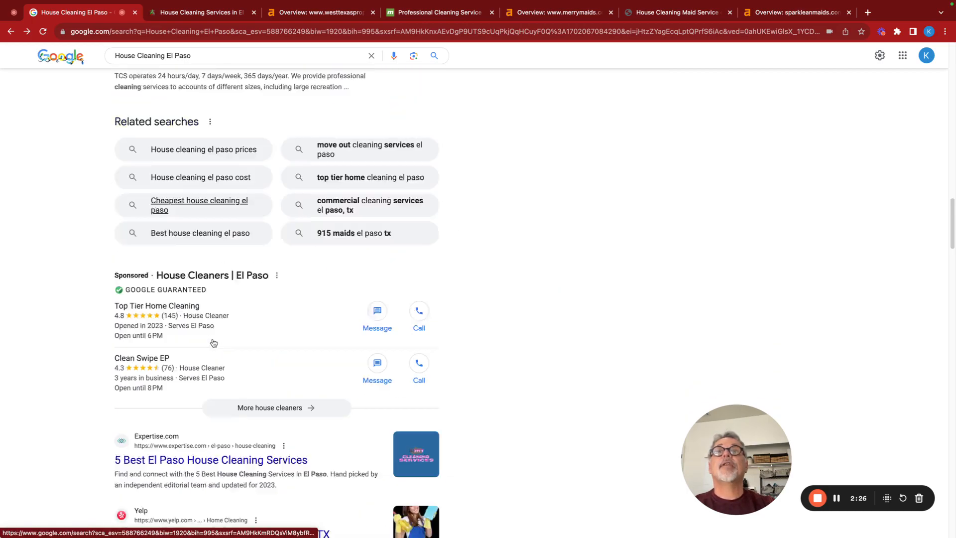
scroll(213, 342, down, 10)
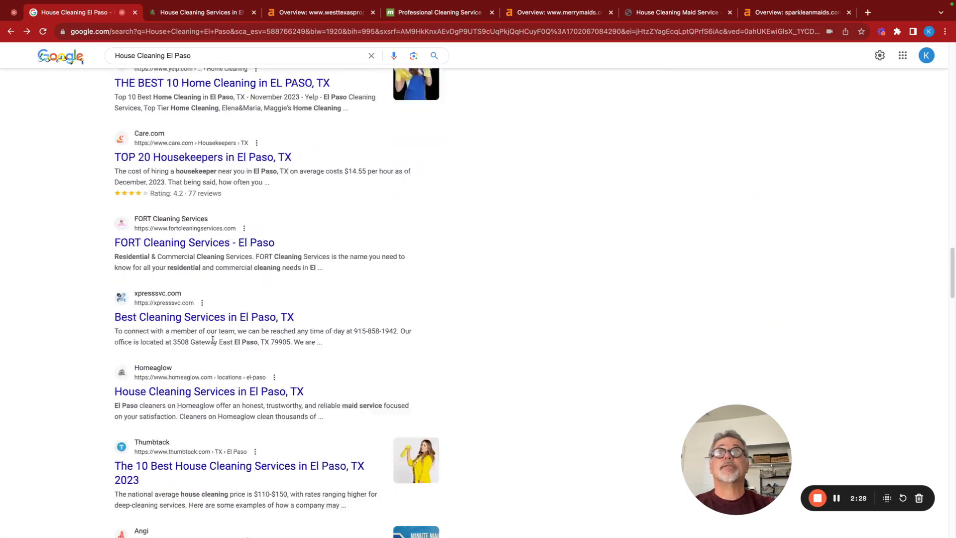
scroll(212, 342, down, 6)
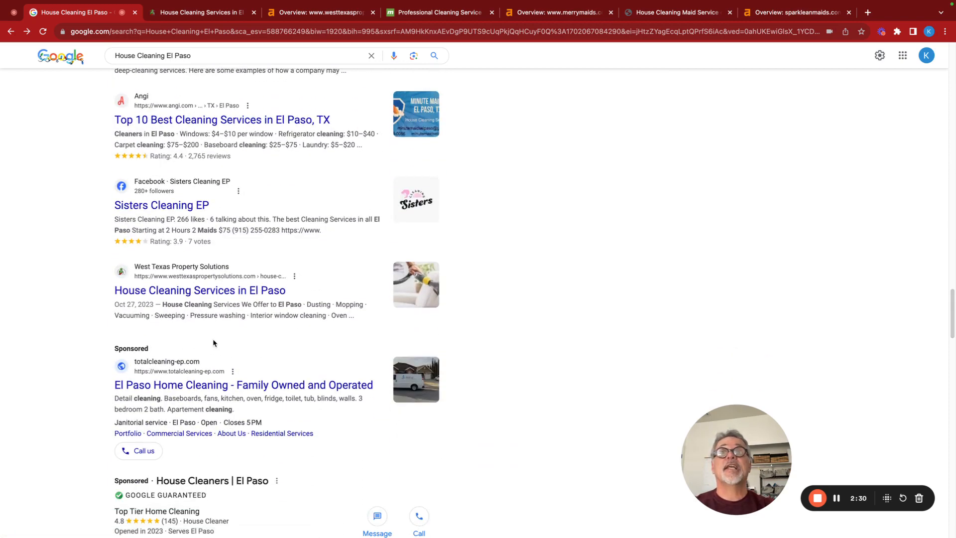
scroll(213, 343, down, 7)
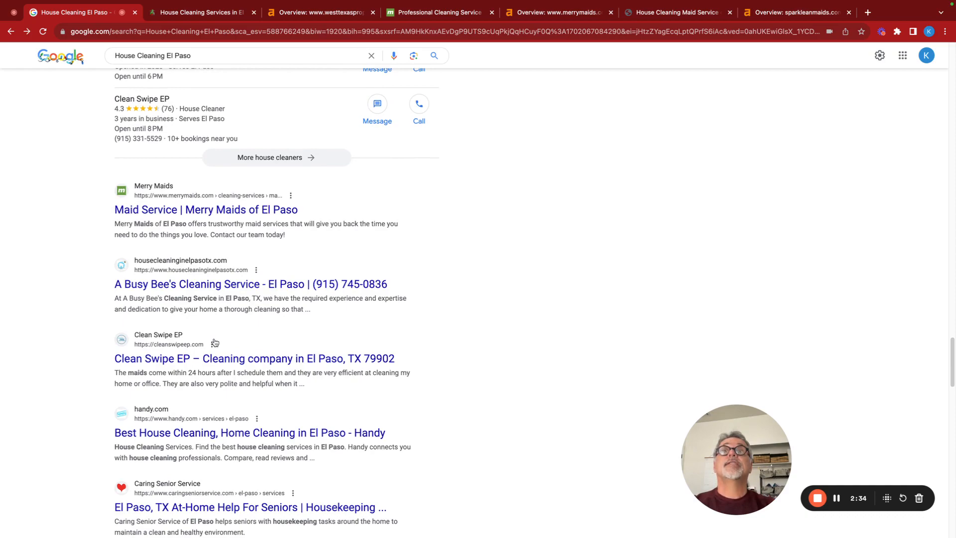
scroll(214, 342, down, 5)
scroll(214, 342, down, 3)
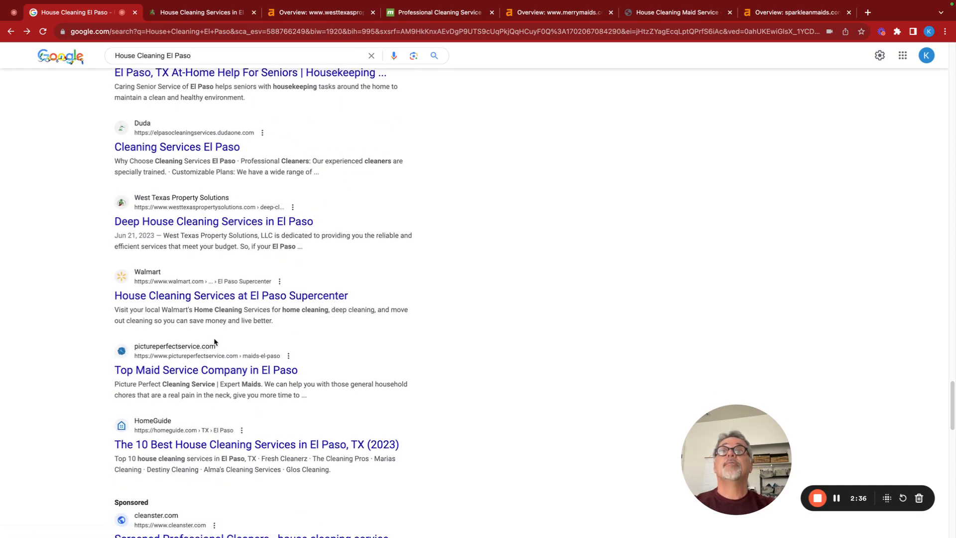
scroll(215, 342, down, 5)
scroll(214, 342, up, 20)
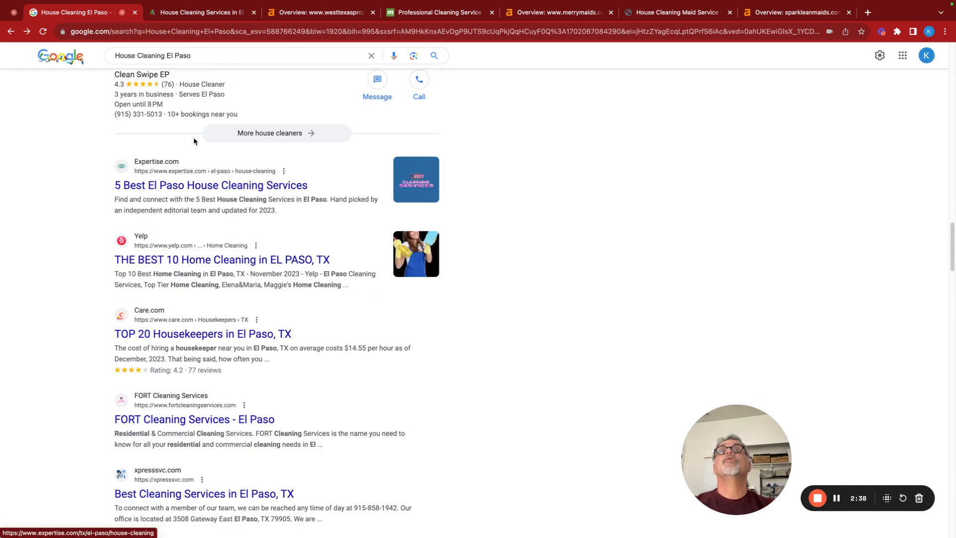
Switch to the West Texas Property Solutions website and examine the homepage header, main banner, welcome video and introductory text.
key(ctrl+Tab)
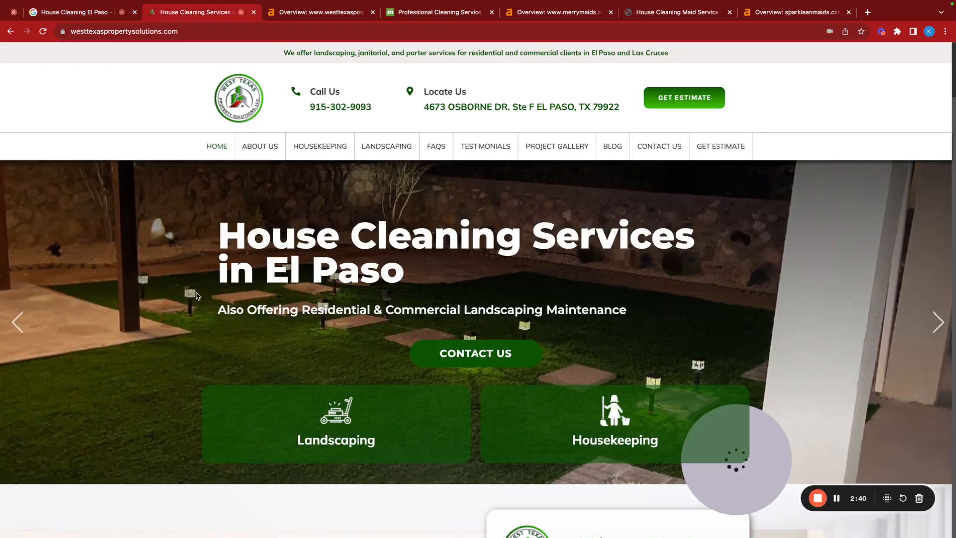
scroll(303, 302, down, 2)
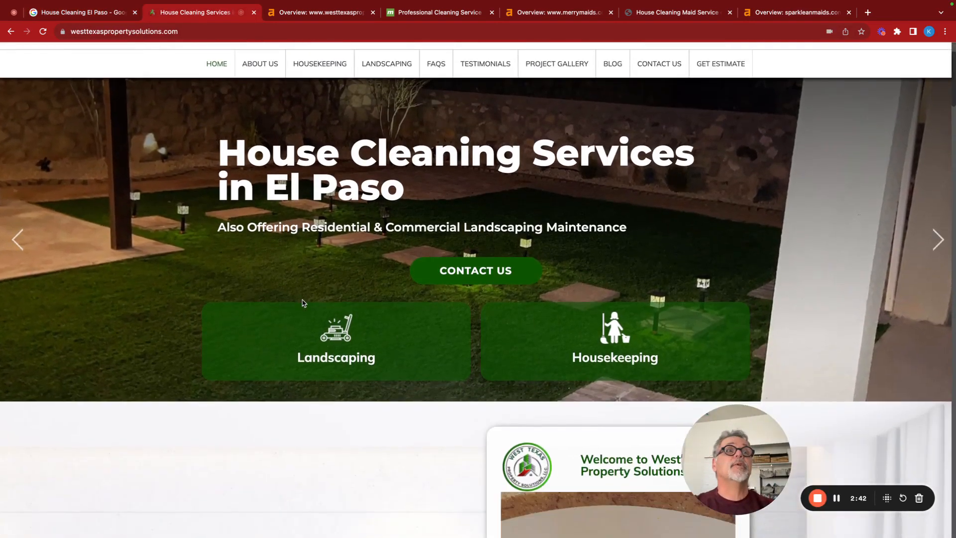
scroll(304, 303, up, 2)
scroll(301, 303, down, 4)
scroll(300, 301, up, 4)
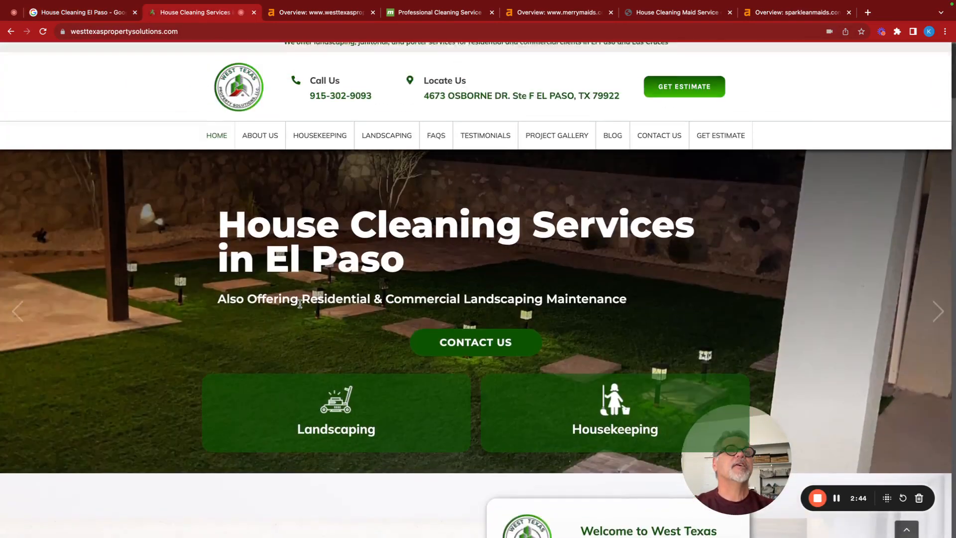
scroll(299, 303, down, 3)
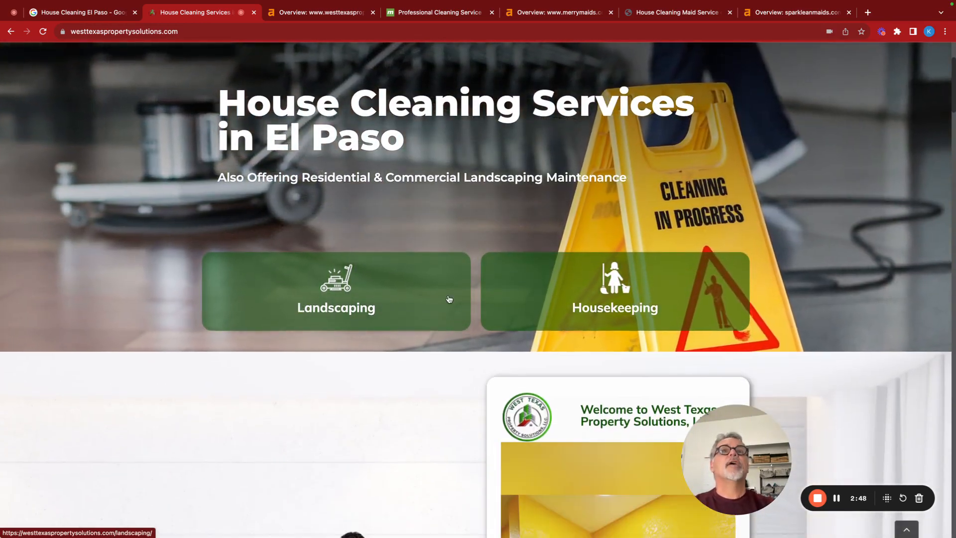
scroll(408, 346, down, 8)
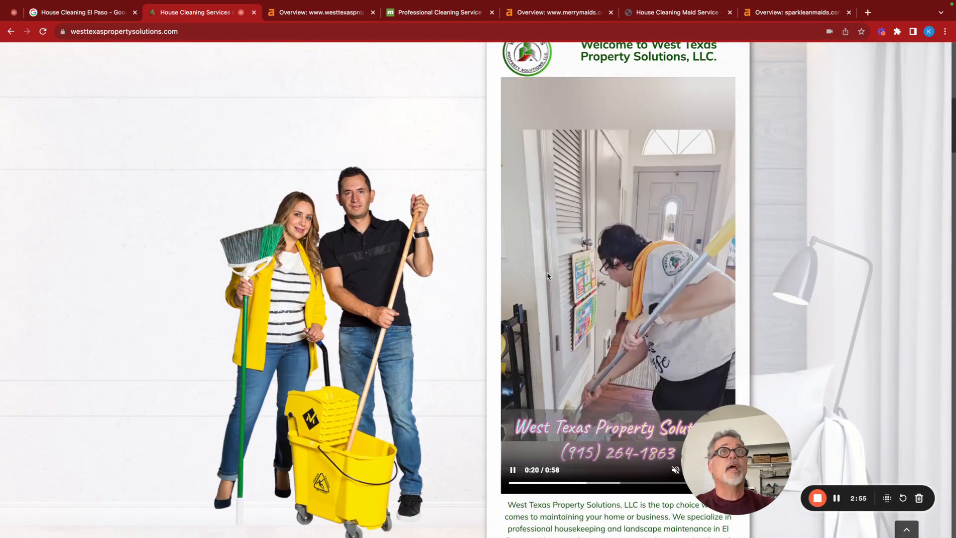
scroll(595, 269, up, 2)
scroll(593, 269, down, 6)
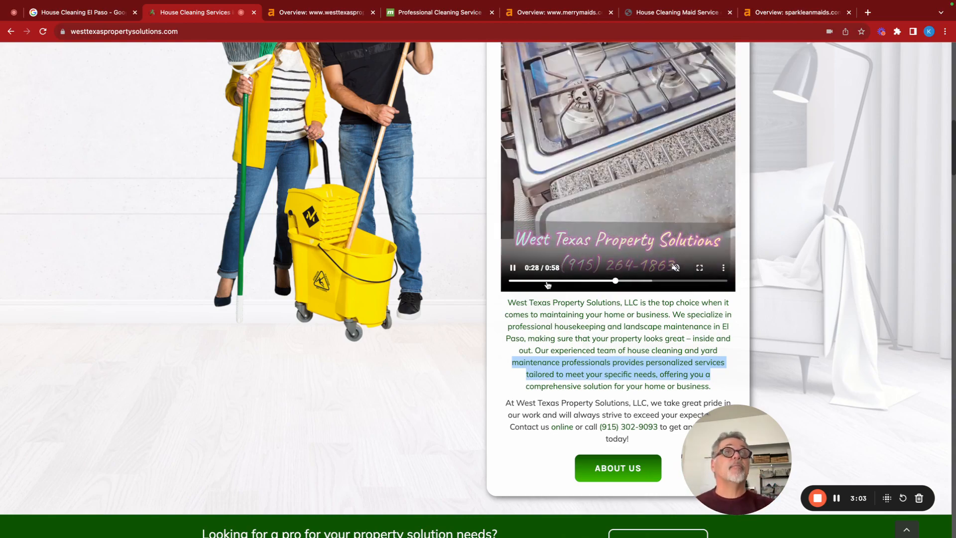
scroll(397, 292, up, 5)
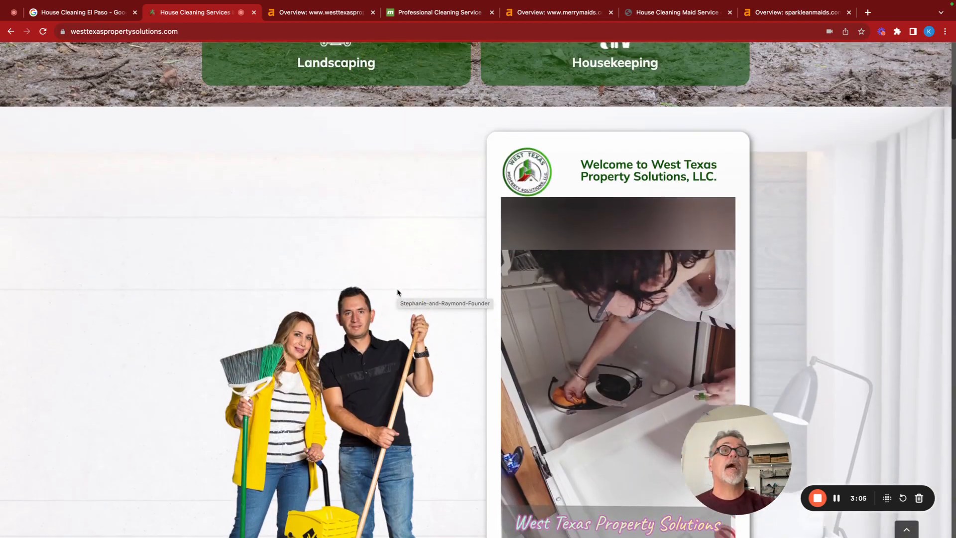
Examine the rest of the homepage, covering the services, Who We Help, customer reviews, areas served, map and footer.
scroll(397, 293, down, 17)
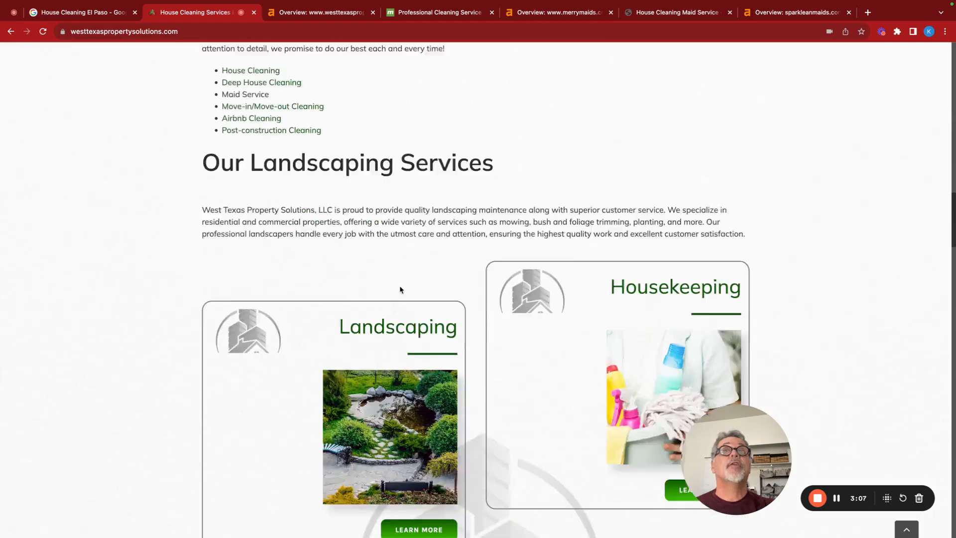
scroll(400, 289, down, 14)
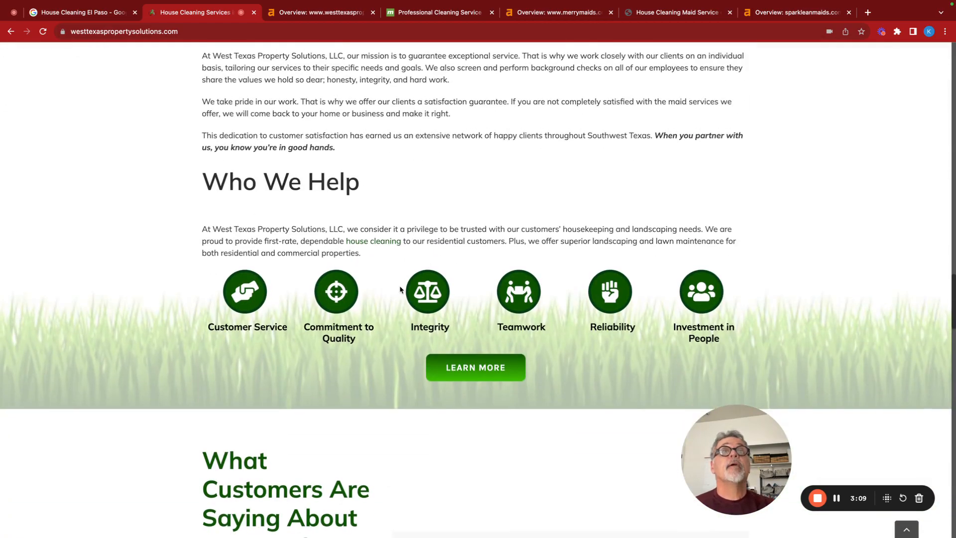
scroll(399, 288, down, 8)
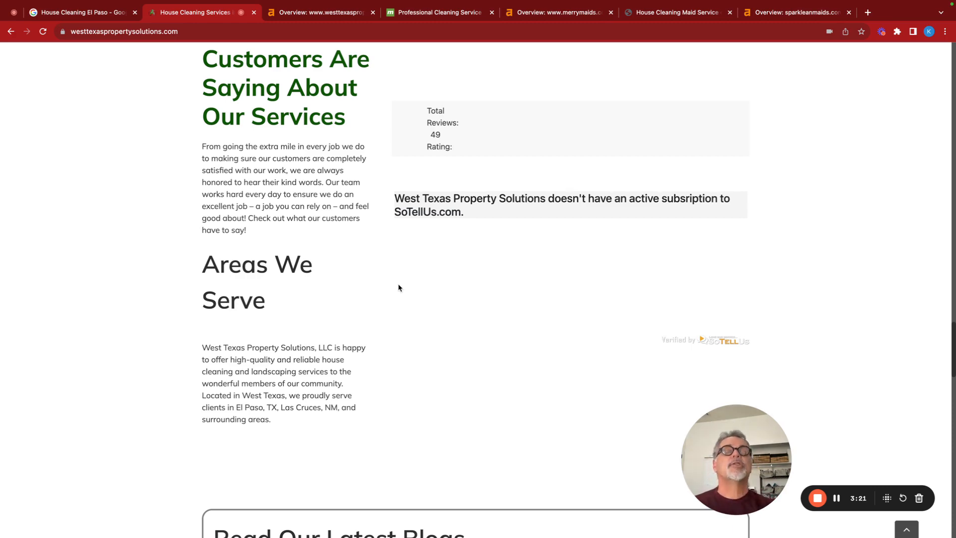
scroll(338, 329, up, 3)
scroll(355, 341, down, 6)
scroll(355, 341, down, 20)
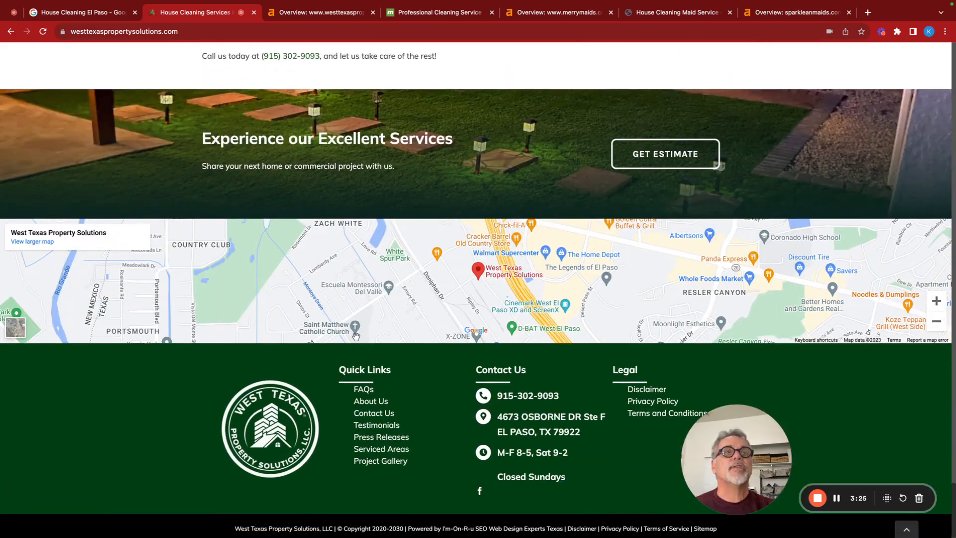
Finish looking over the homepage's blog posts and switch to the Ahrefs overview of westtexaspropertysolutions.com to examine its backlink and organic search metrics.
scroll(355, 337, down, 2)
scroll(373, 308, up, 20)
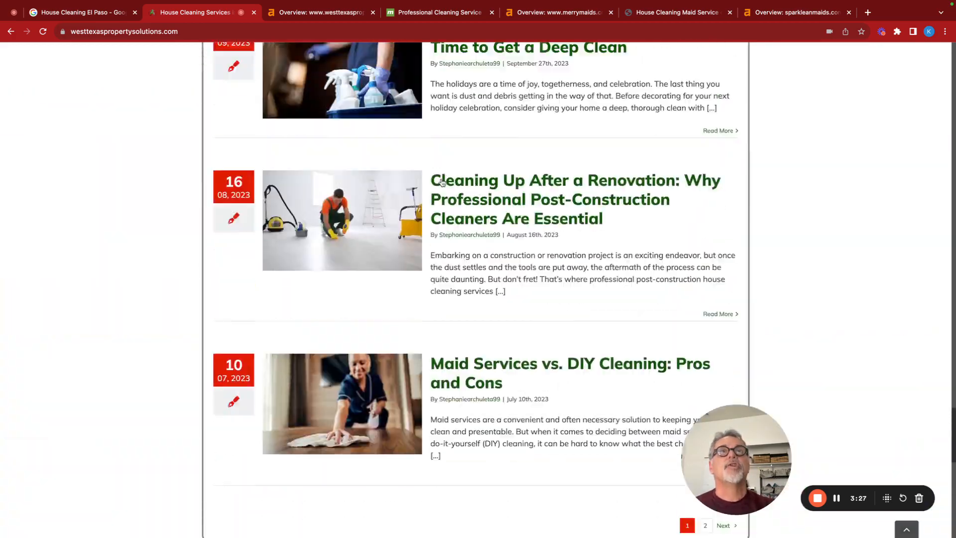
scroll(401, 165, up, 15)
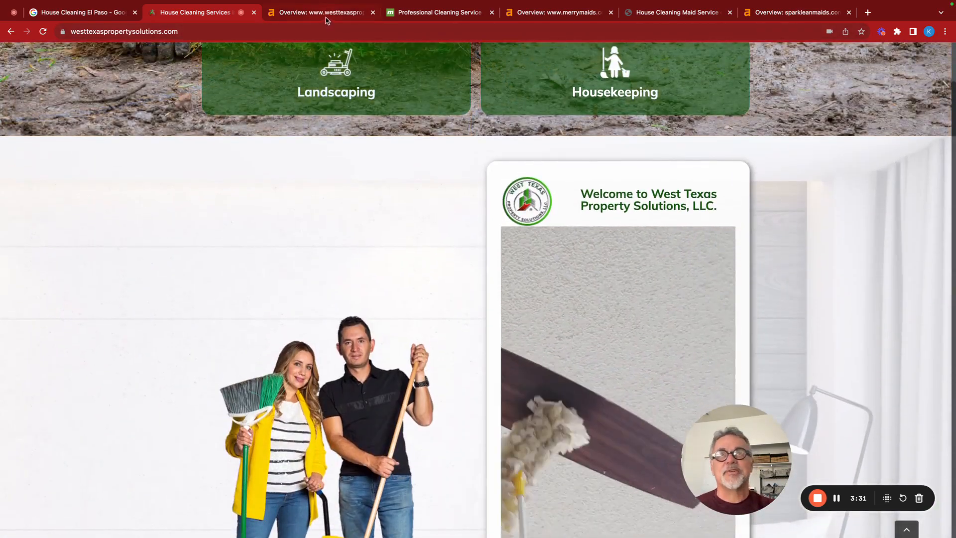
click(325, 15)
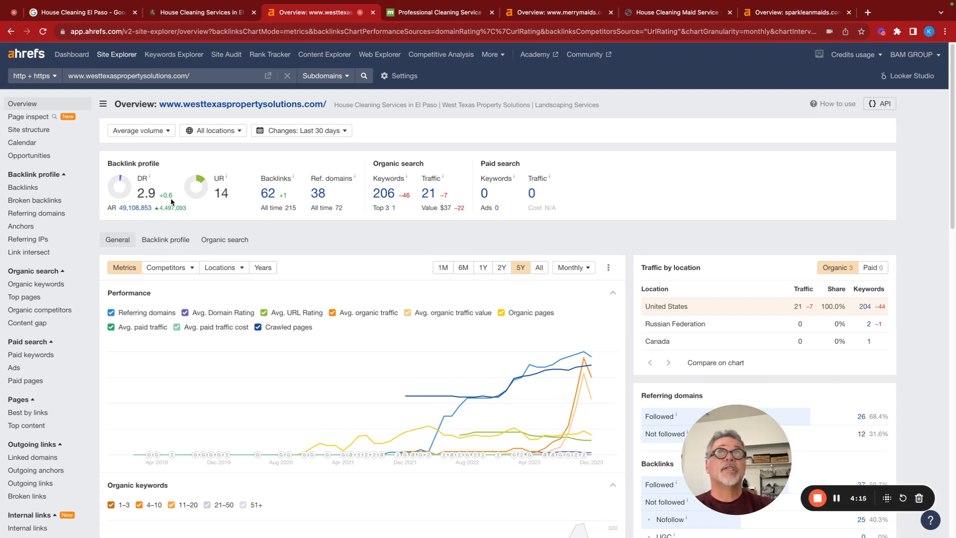
Open the site's backlinks report and examine the referring pages, their domain ratings, anchors and target URLs.
click(267, 197)
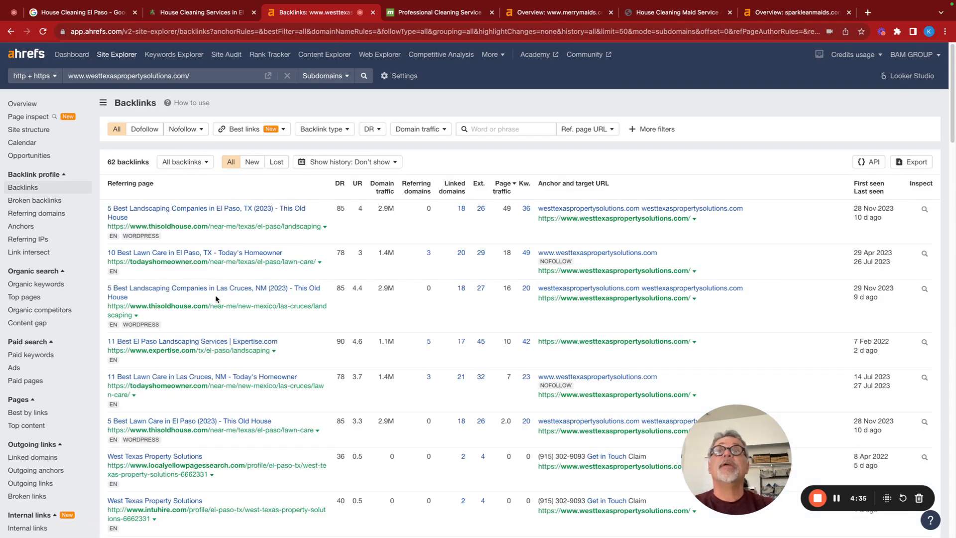
scroll(217, 297, down, 9)
scroll(218, 297, down, 7)
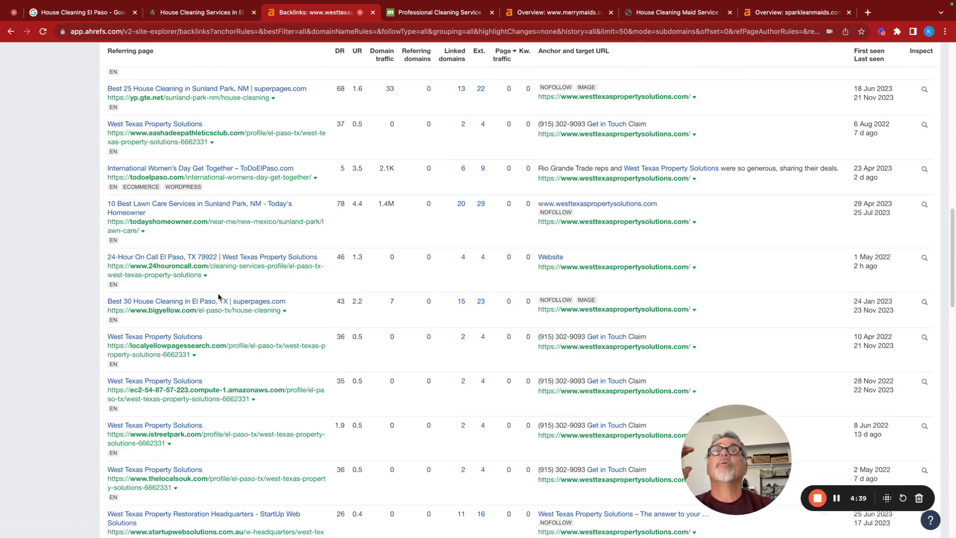
scroll(218, 297, down, 2)
scroll(218, 296, down, 2)
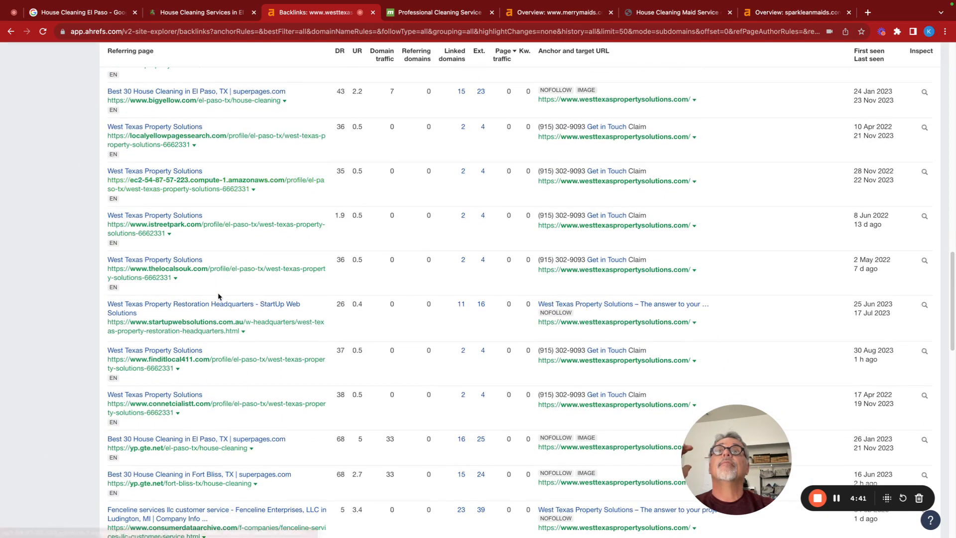
scroll(218, 296, down, 2)
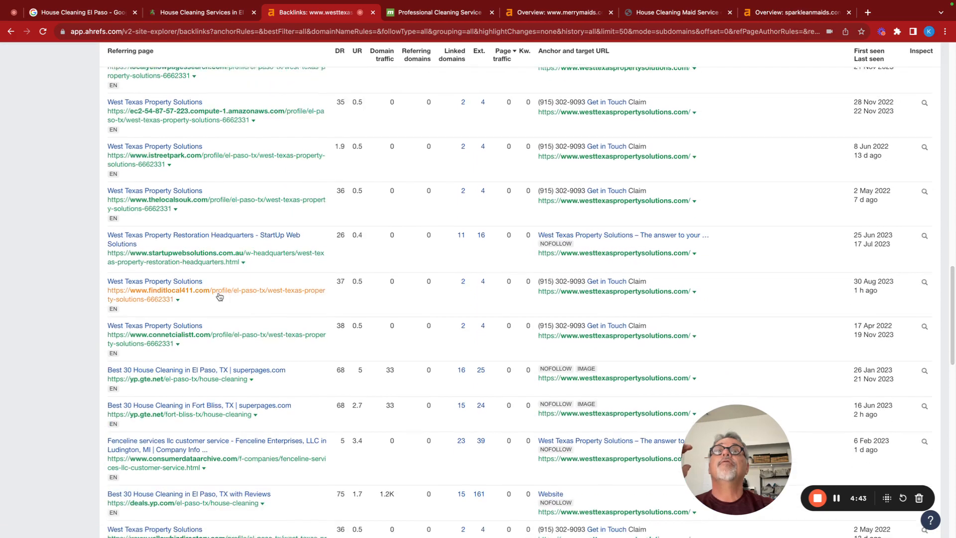
scroll(227, 296, down, 3)
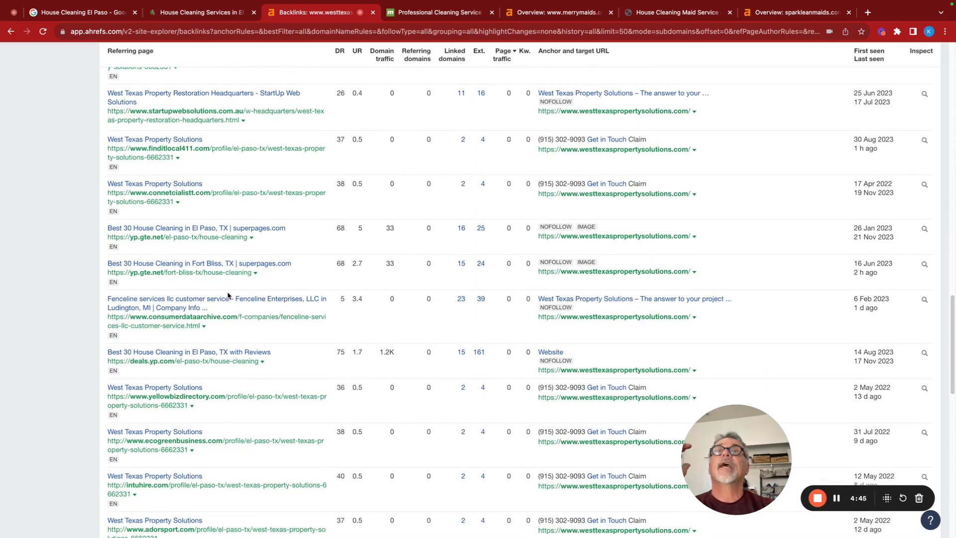
scroll(228, 295, down, 4)
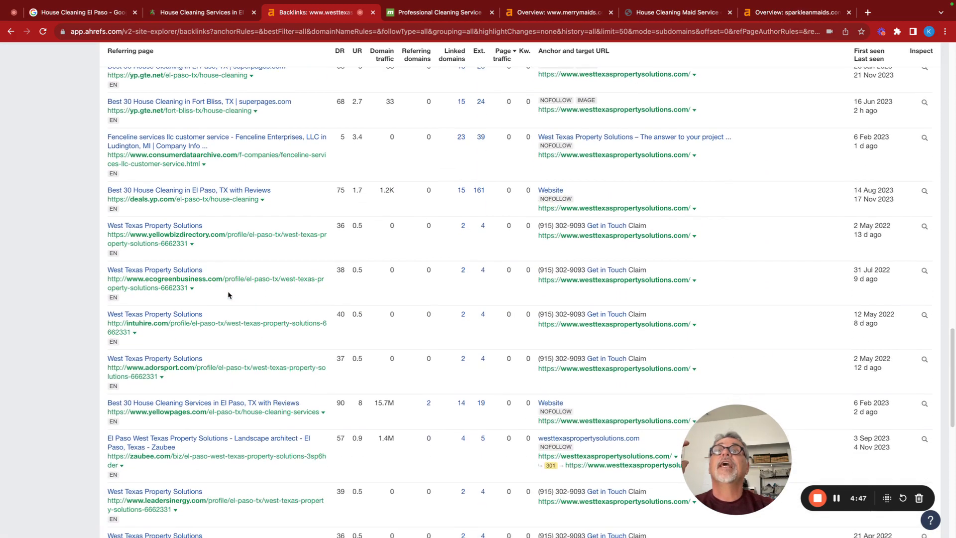
scroll(229, 294, up, 10)
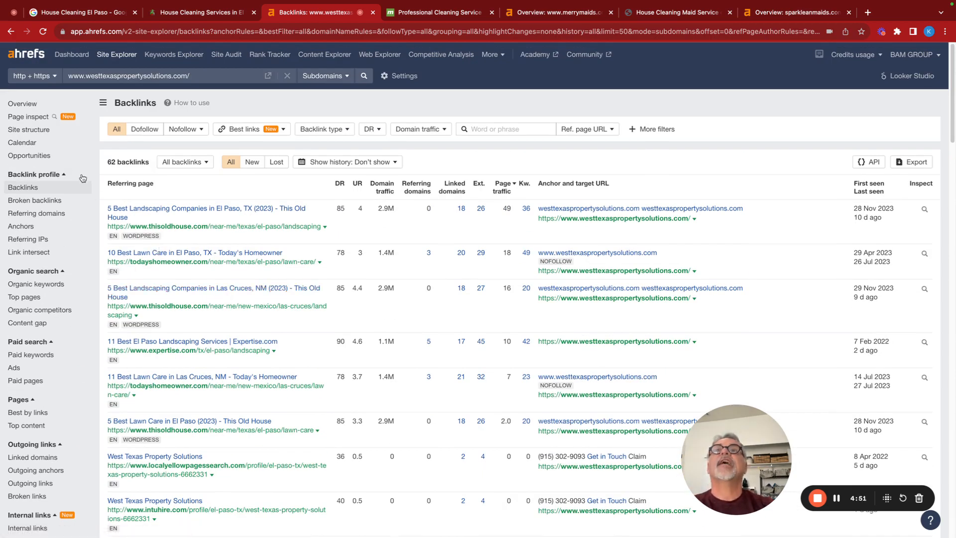
Return to the site overview and open the referring domains report to look through the linking domains and their ratings.
click(23, 102)
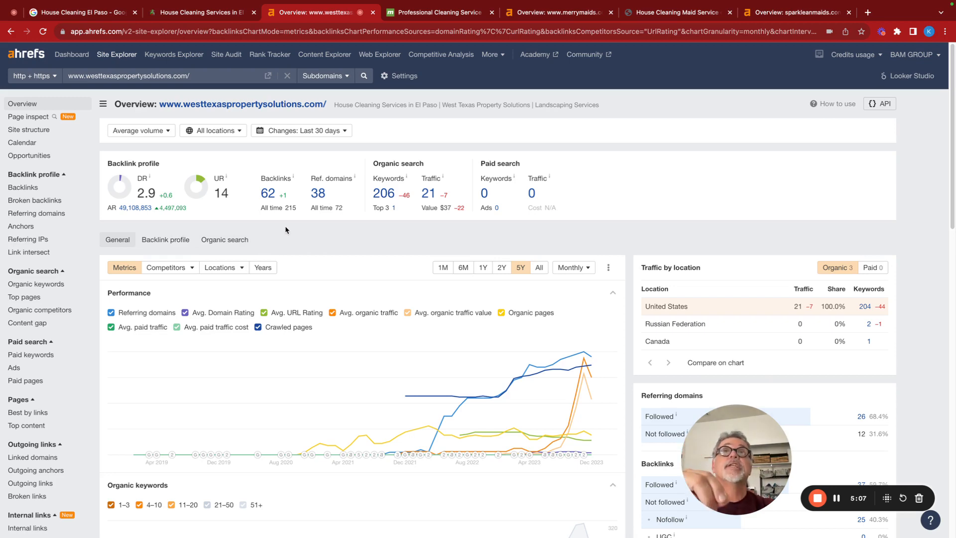
click(317, 195)
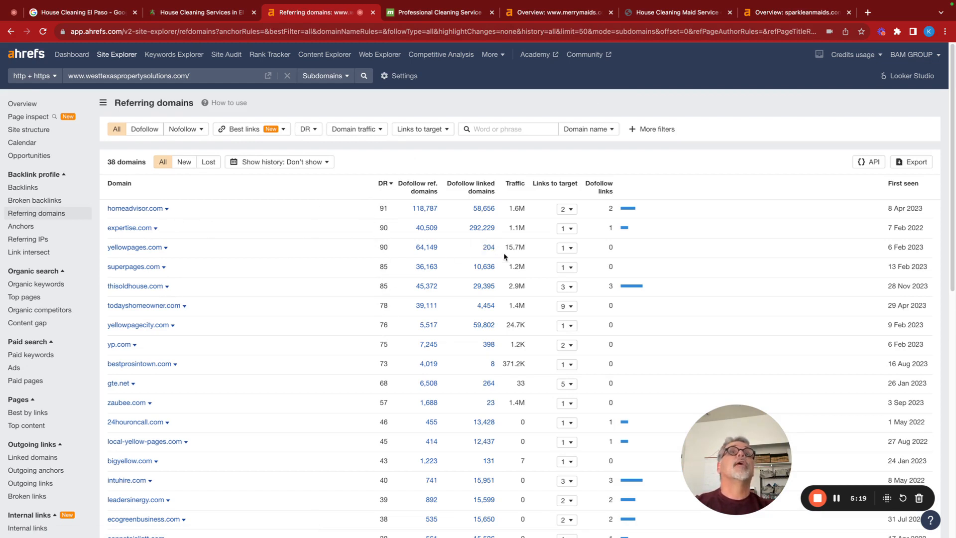
scroll(431, 324, down, 4)
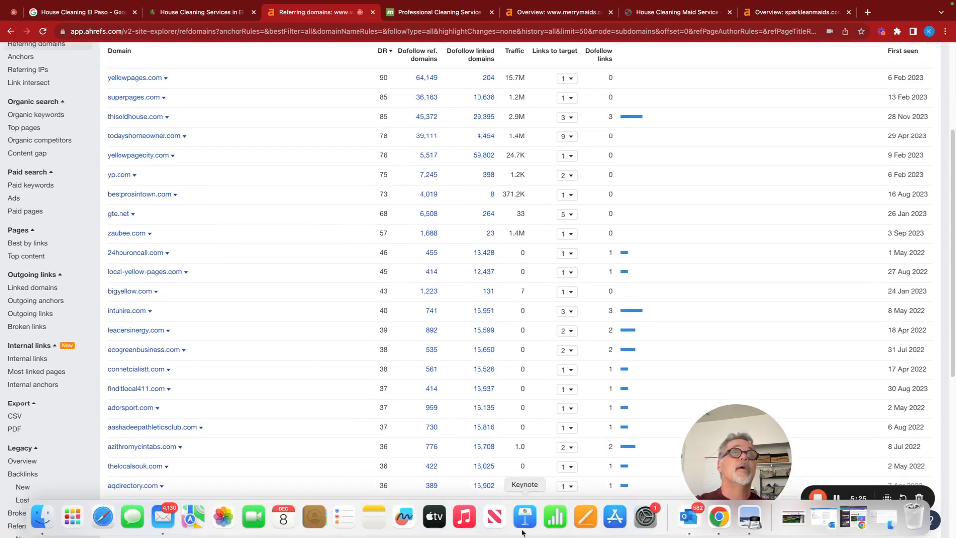
scroll(203, 186, down, 2)
scroll(202, 218, up, 6)
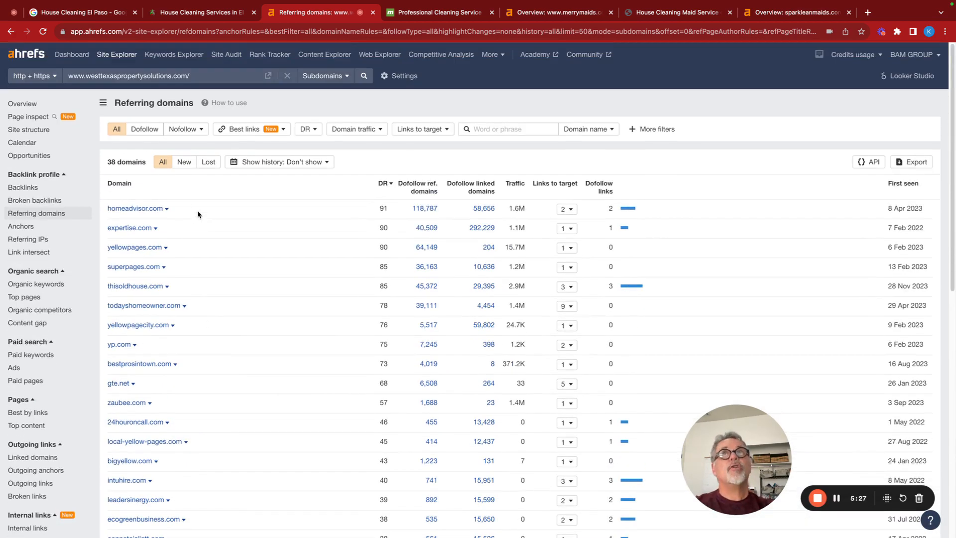
From the overview, open the organic keywords report, sort it by position with best rankings first, examine the keywords, and return to the overview.
click(21, 105)
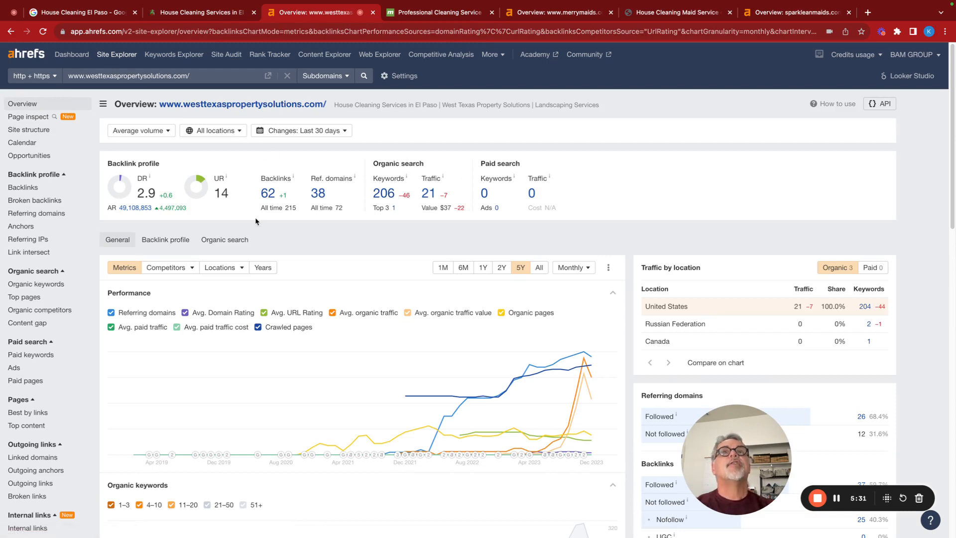
click(383, 197)
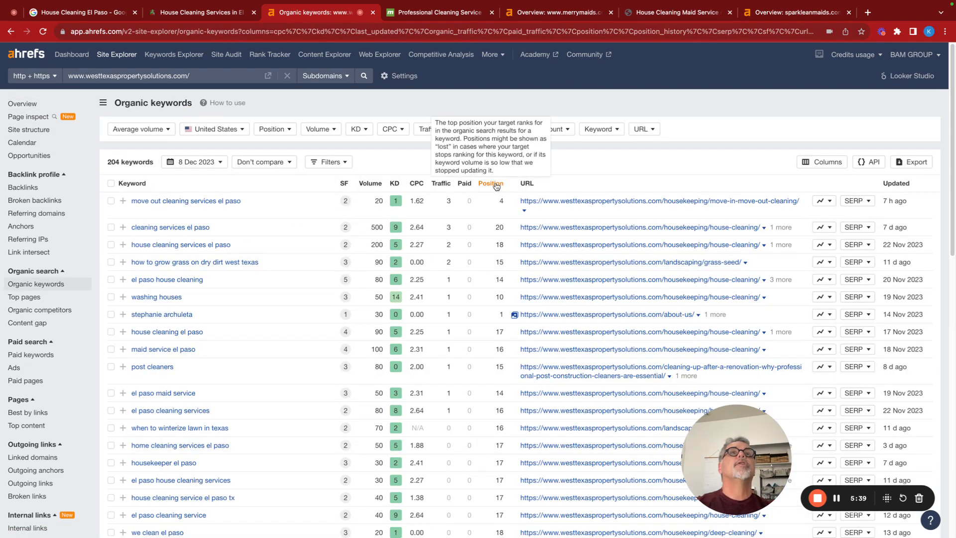
click(494, 184)
click(495, 183)
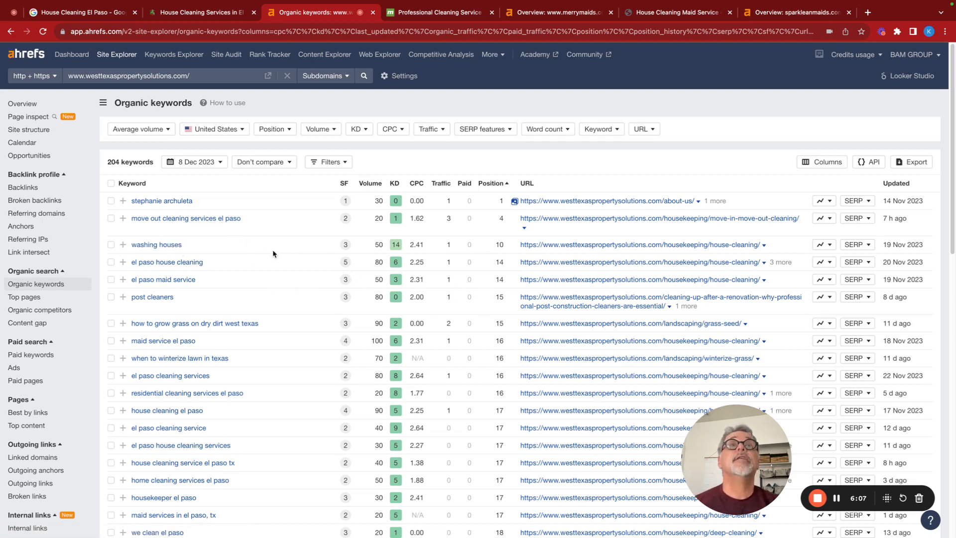
scroll(273, 251, down, 2)
scroll(274, 253, up, 2)
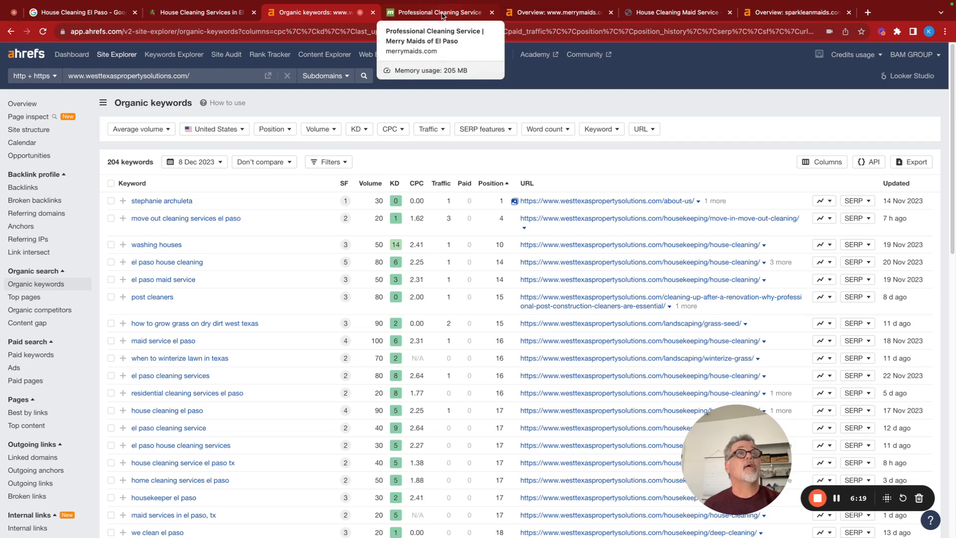
click(34, 104)
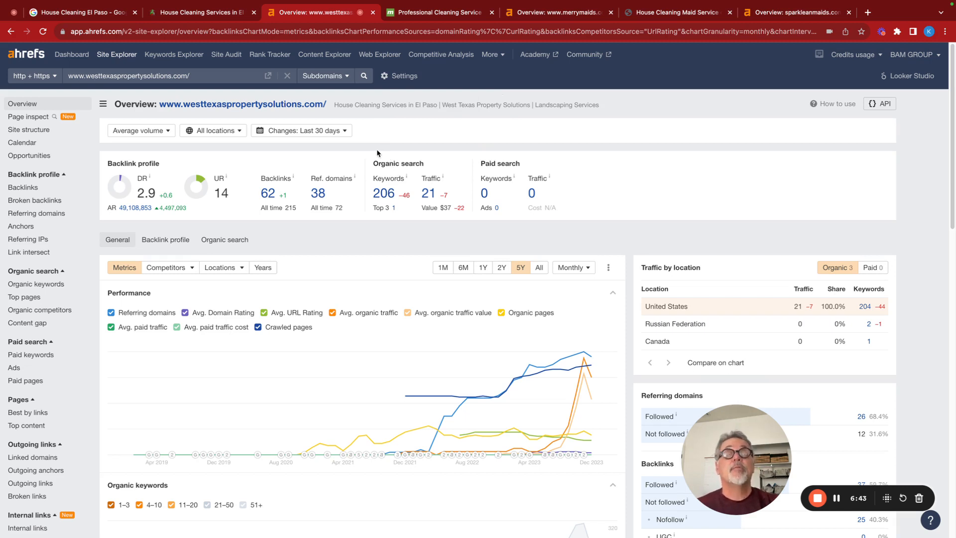
Switch to the Merry Maids of El Paso website and examine its banner, home cleaning introduction, service area, reviews and estimate sections.
click(436, 14)
mouse_move(368, 110)
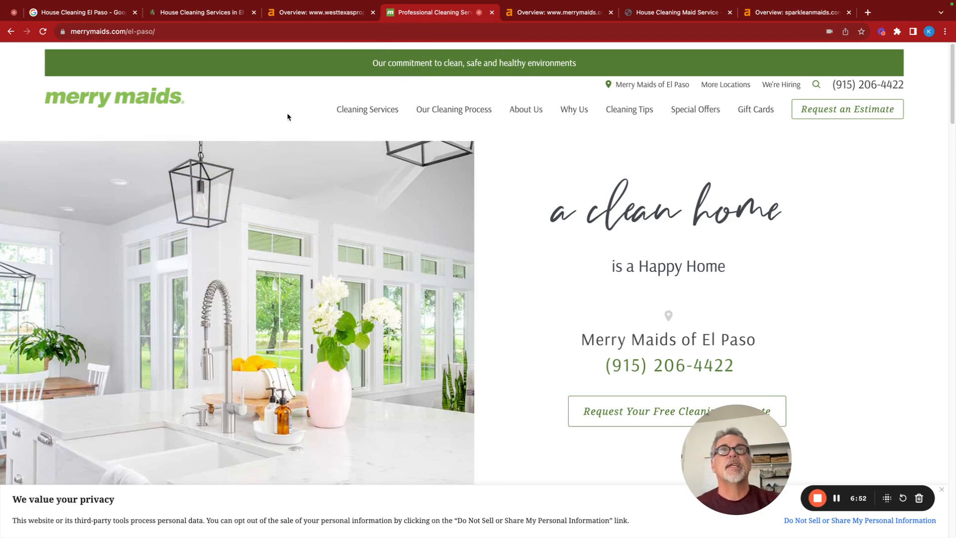
scroll(309, 172, down, 15)
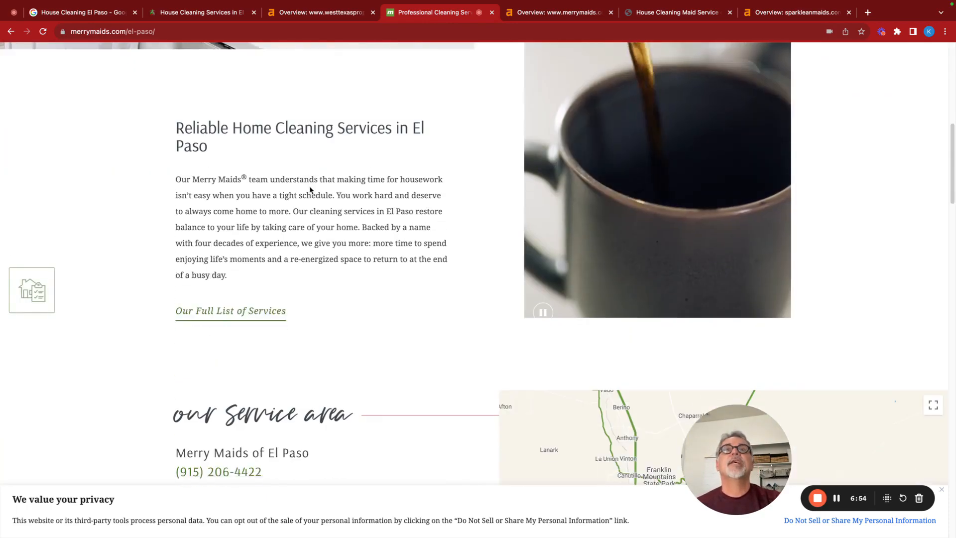
scroll(311, 183, down, 18)
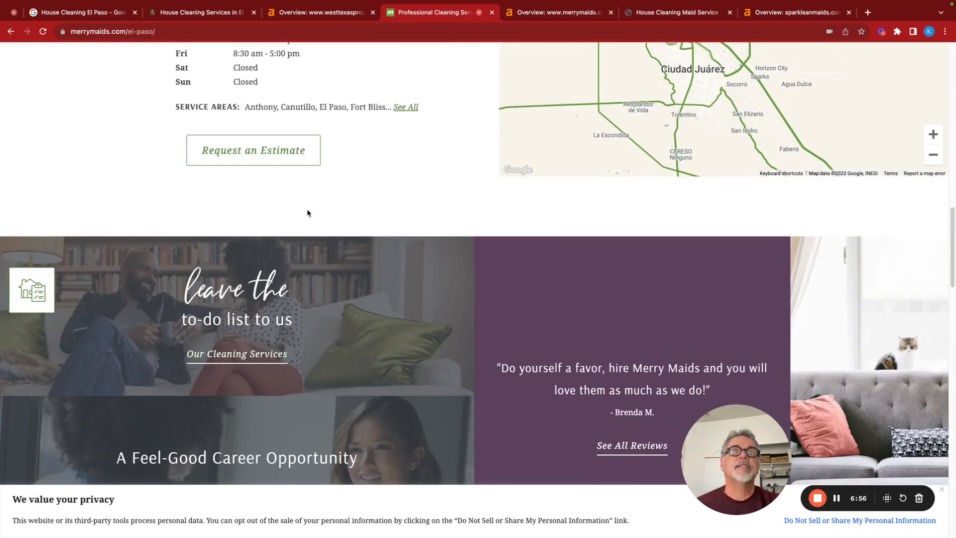
scroll(312, 211, down, 15)
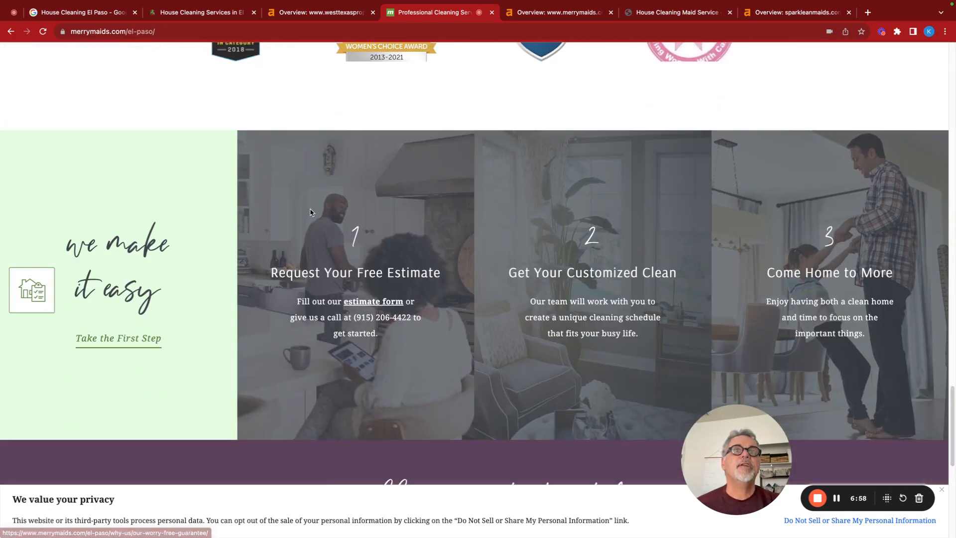
scroll(311, 213, down, 2)
scroll(314, 204, up, 15)
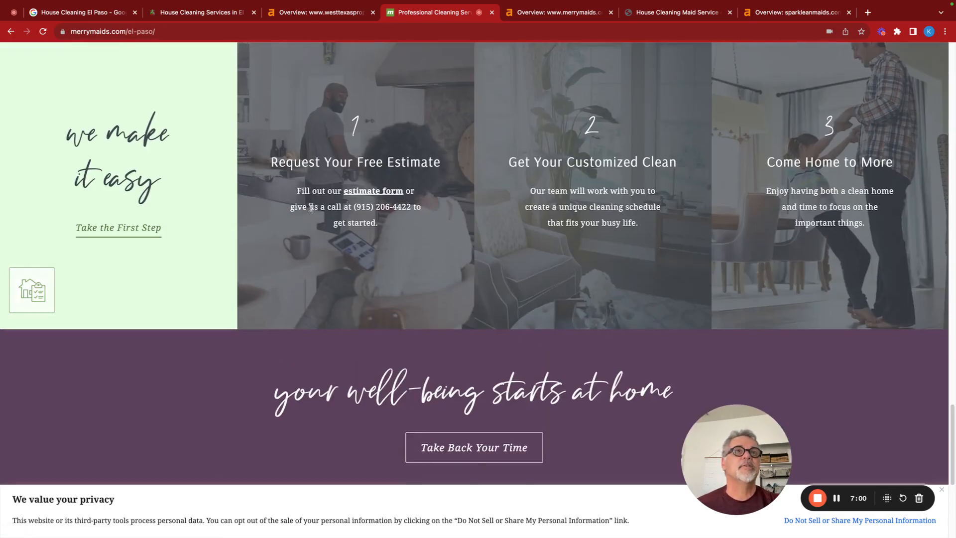
scroll(316, 206, up, 12)
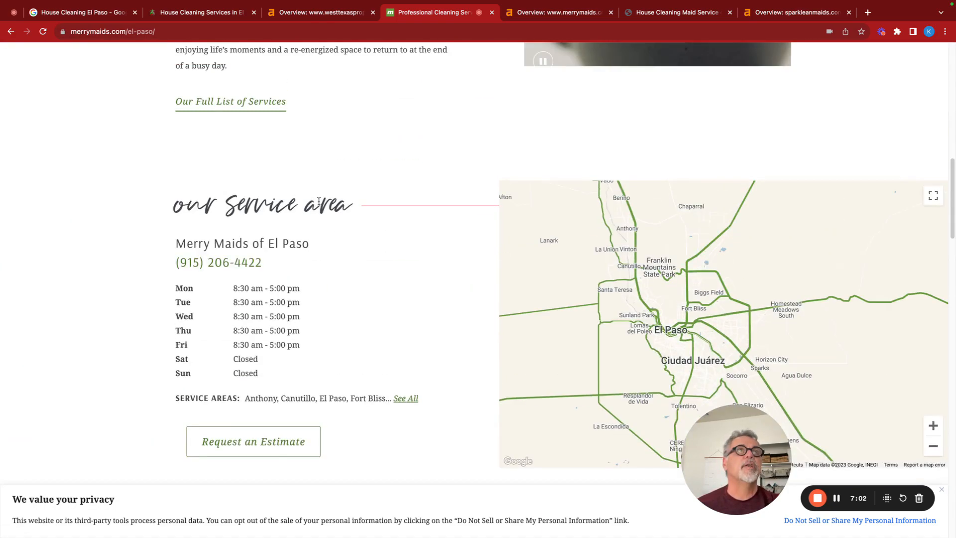
scroll(328, 200, up, 11)
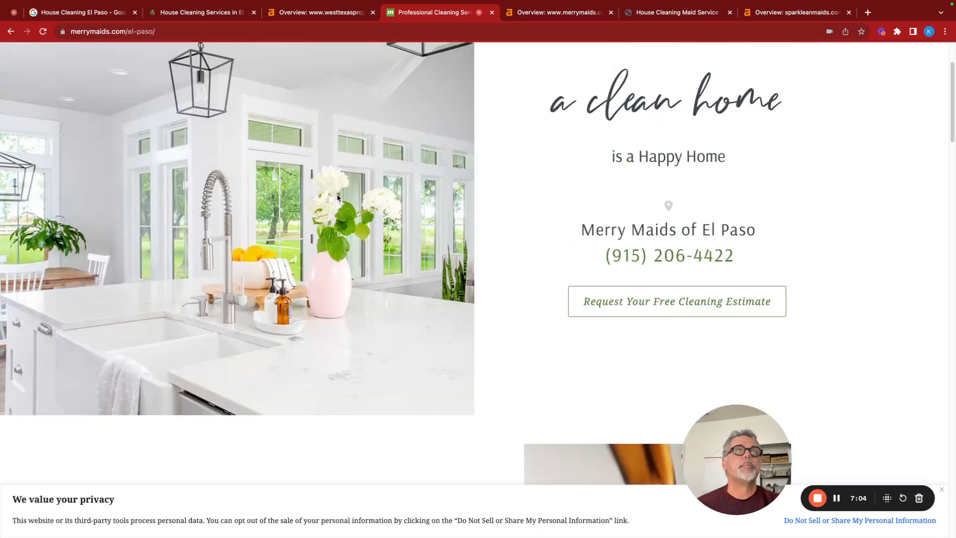
scroll(342, 191, down, 6)
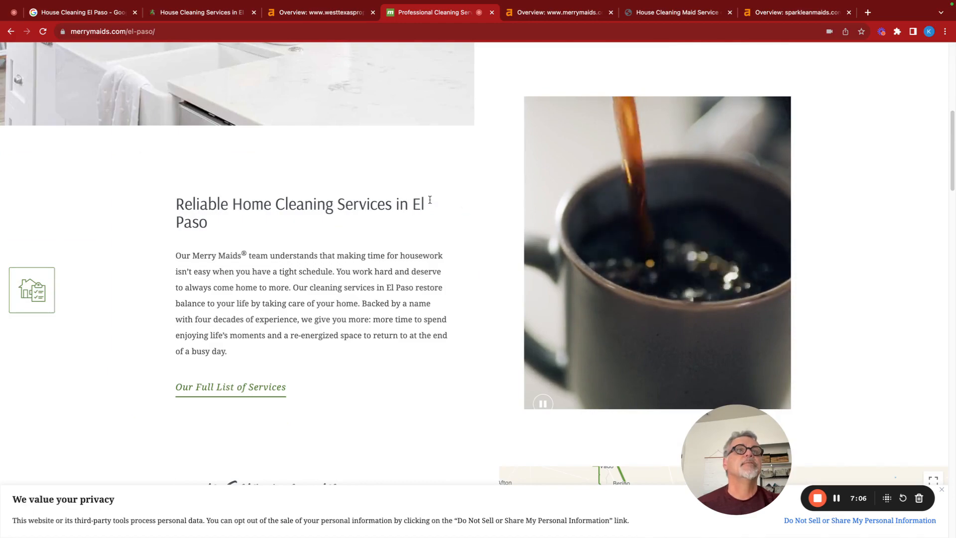
scroll(427, 207, down, 5)
scroll(426, 207, up, 12)
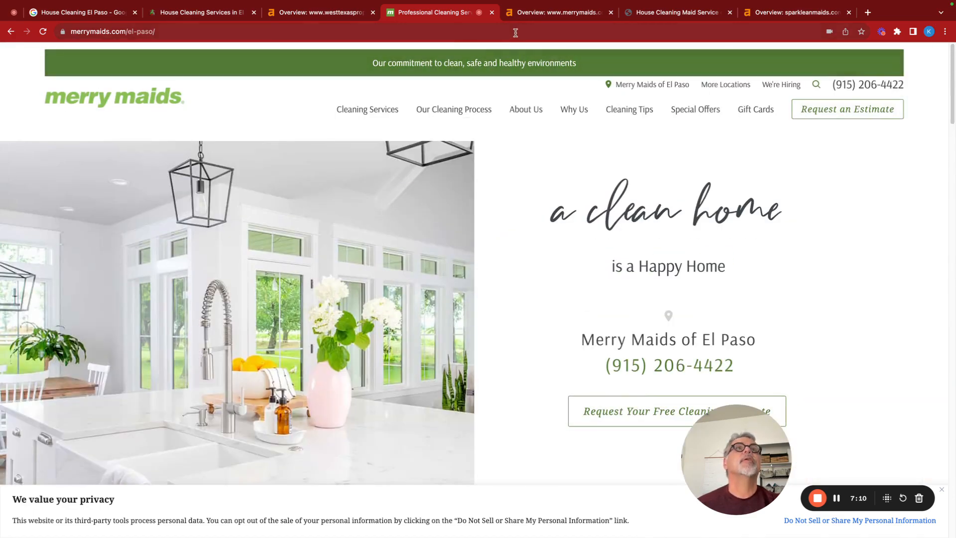
Switch to the Ahrefs overview of merrymaids.com/el-paso/, examine its organic keywords sorted by best position, and return to the overview.
click(527, 15)
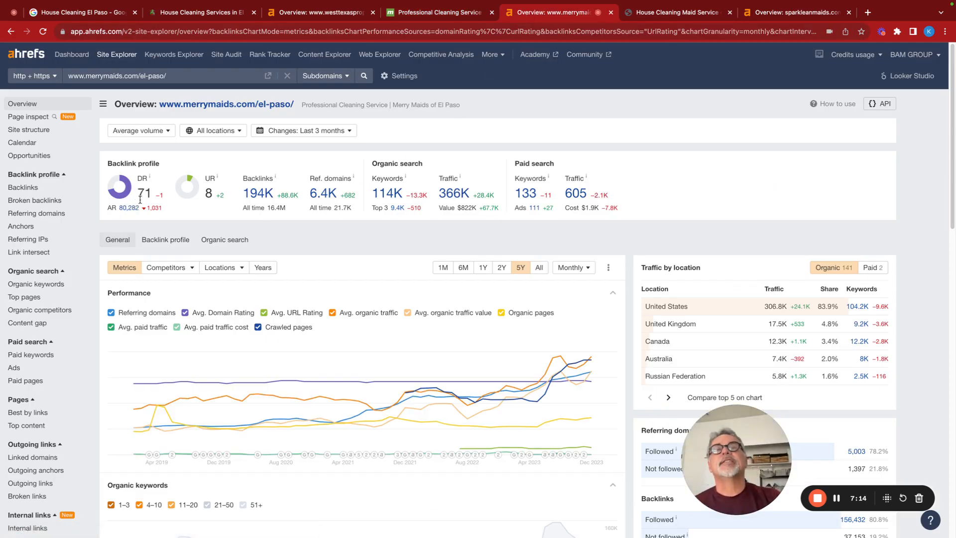
mouse_move(153, 177)
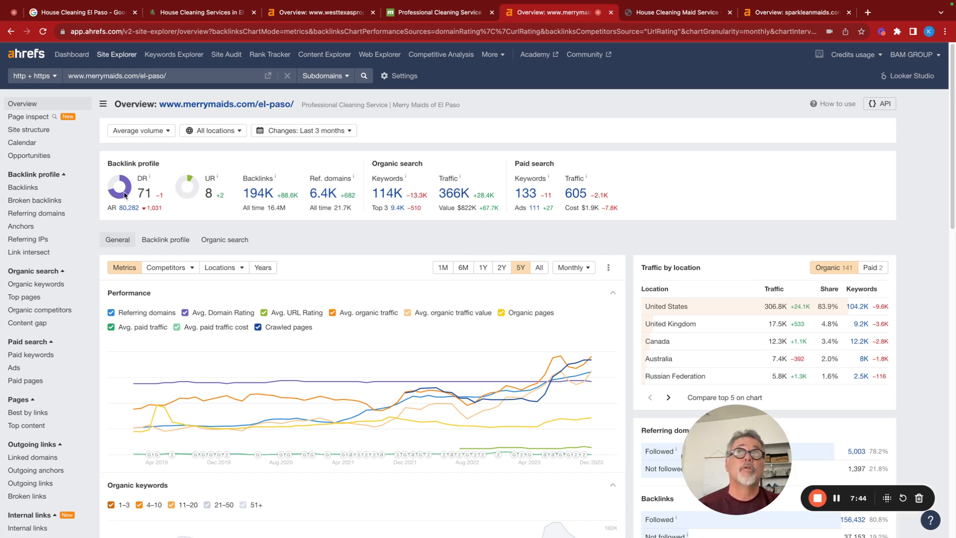
click(380, 194)
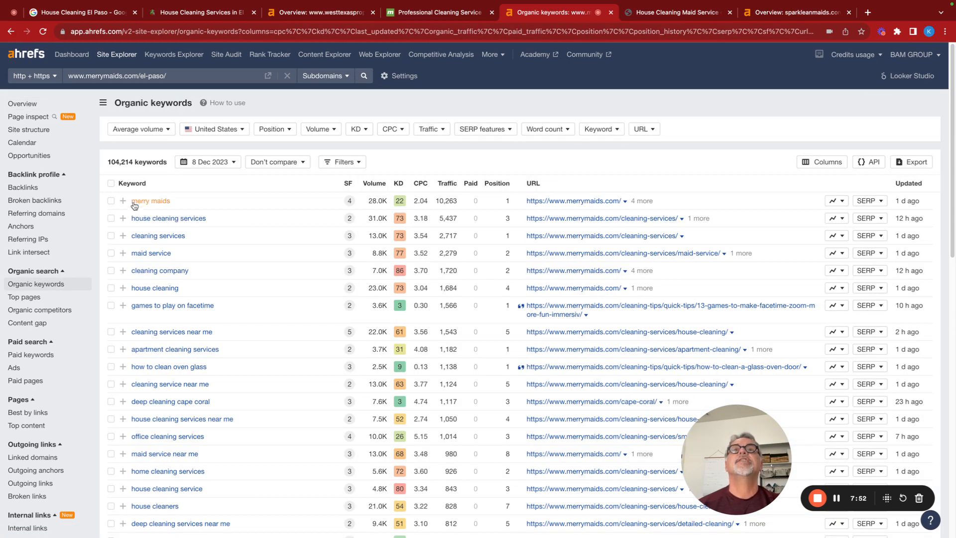
click(504, 183)
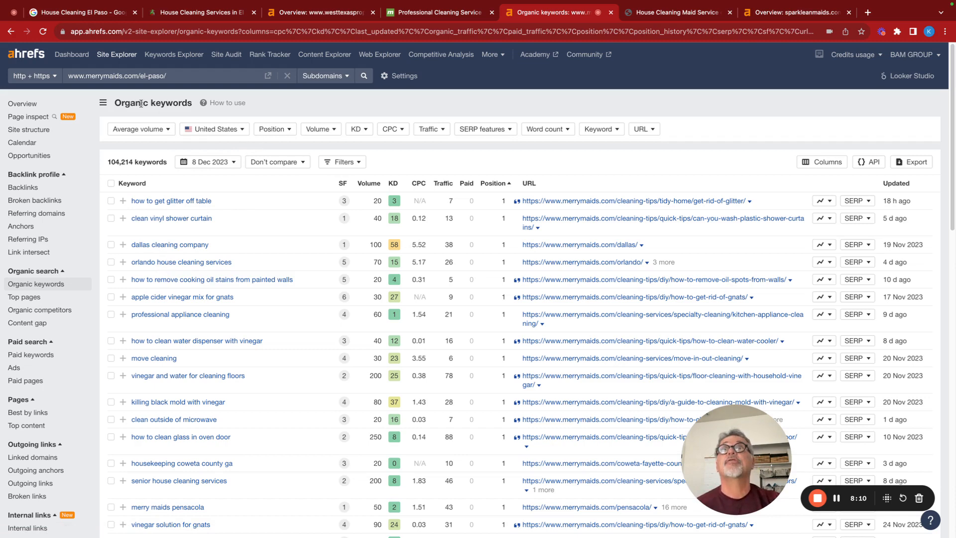
click(30, 108)
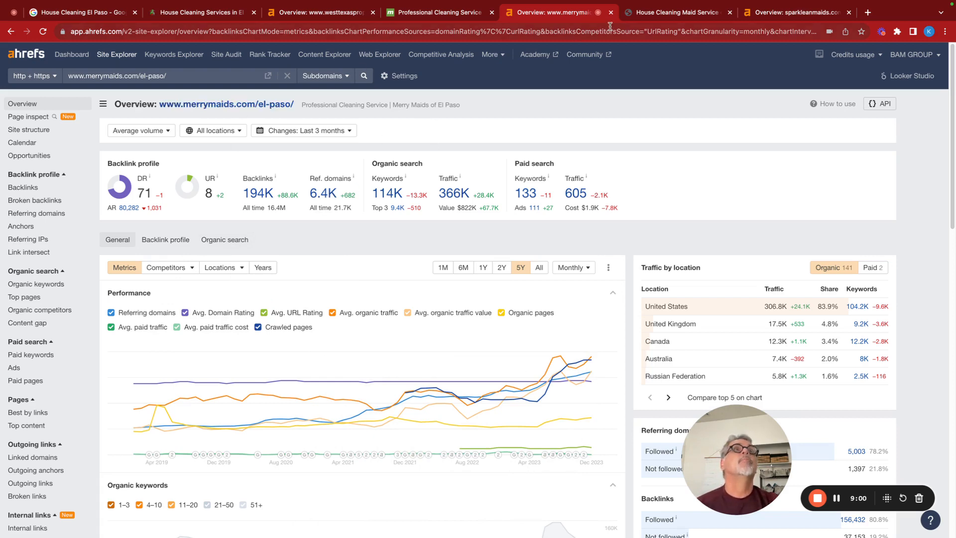
Switch to the Sparklean Maids website and look through its homepage banner, company description, WOW Factor list and service sections.
click(640, 15)
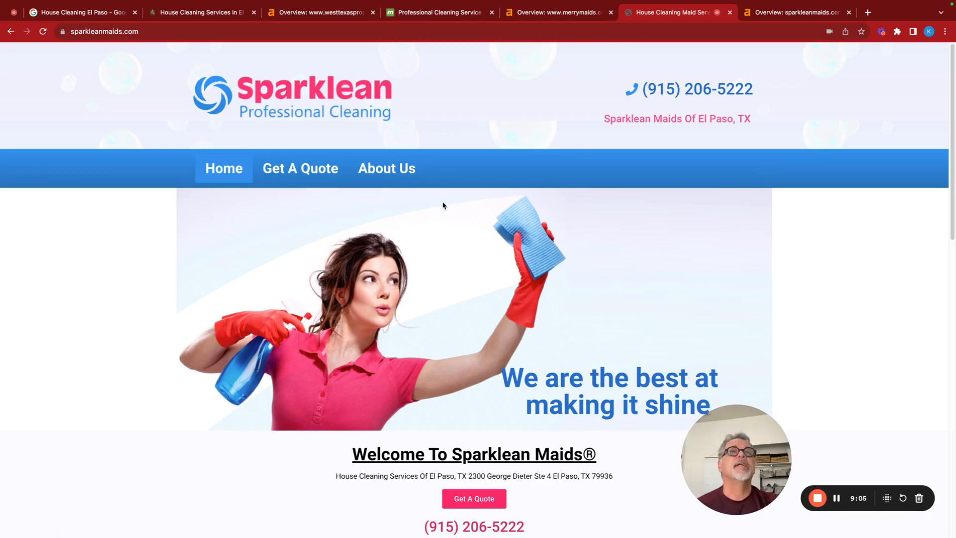
scroll(445, 221, down, 6)
scroll(445, 223, down, 8)
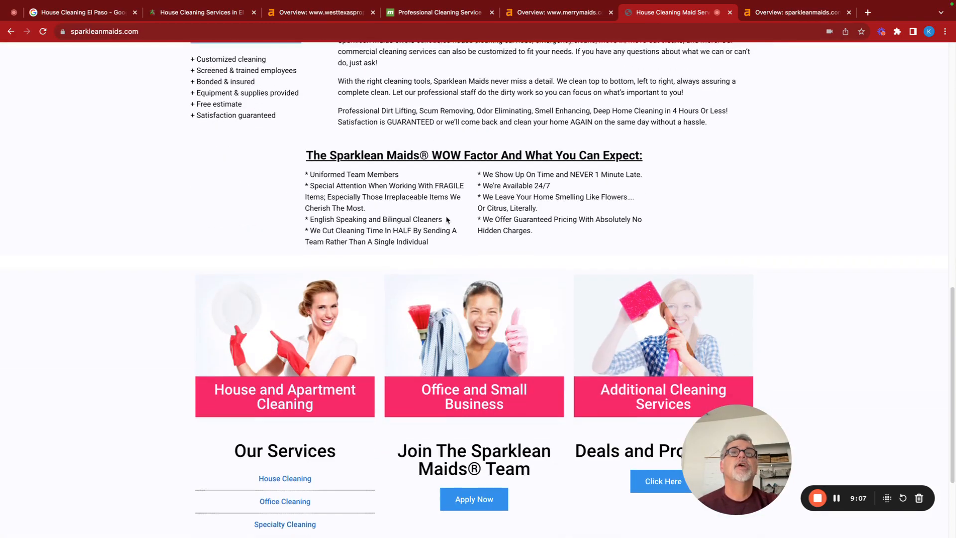
scroll(429, 224, up, 14)
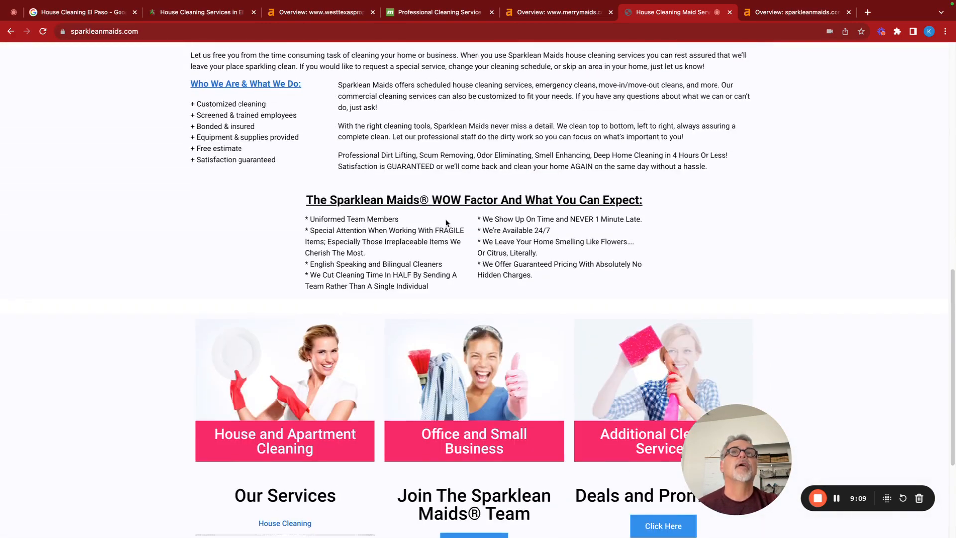
scroll(602, 148, up, 3)
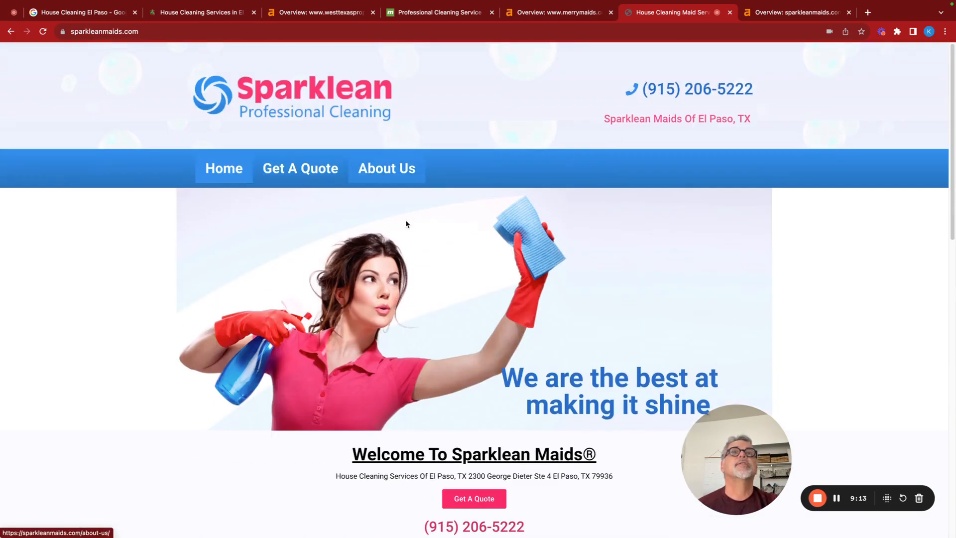
Try to open the Office and Small Business service from the homepage tiles, and examine the homepage text down to the footer.
scroll(476, 396, down, 11)
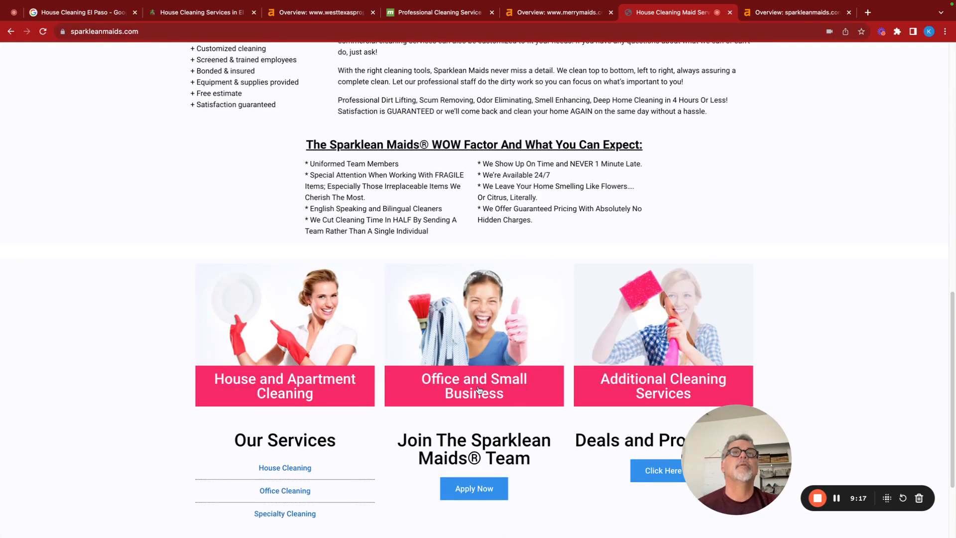
click(478, 388)
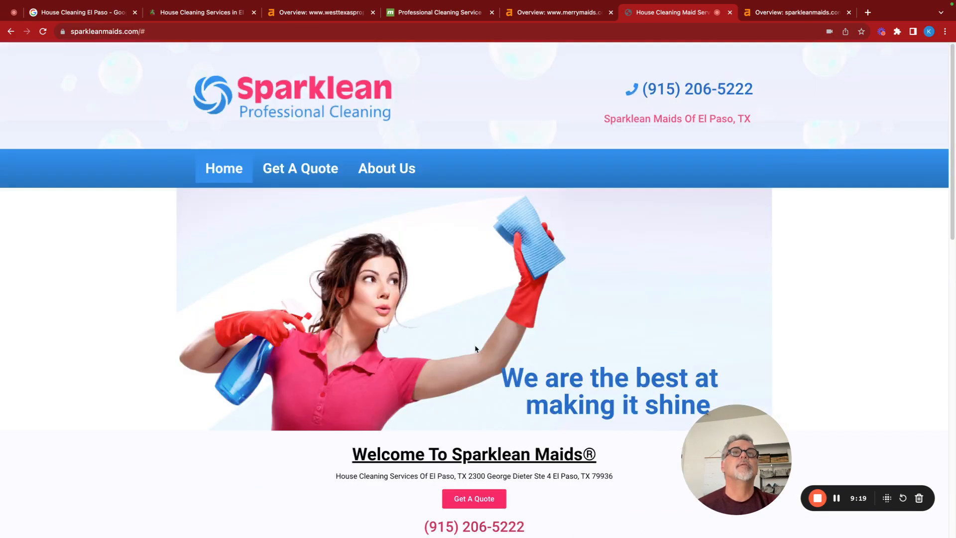
scroll(476, 349, down, 10)
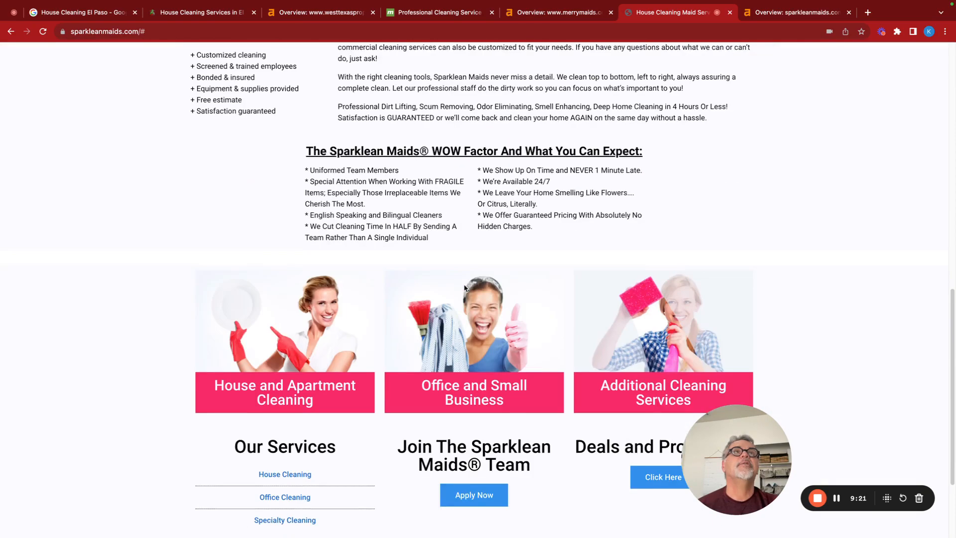
scroll(464, 287, down, 3)
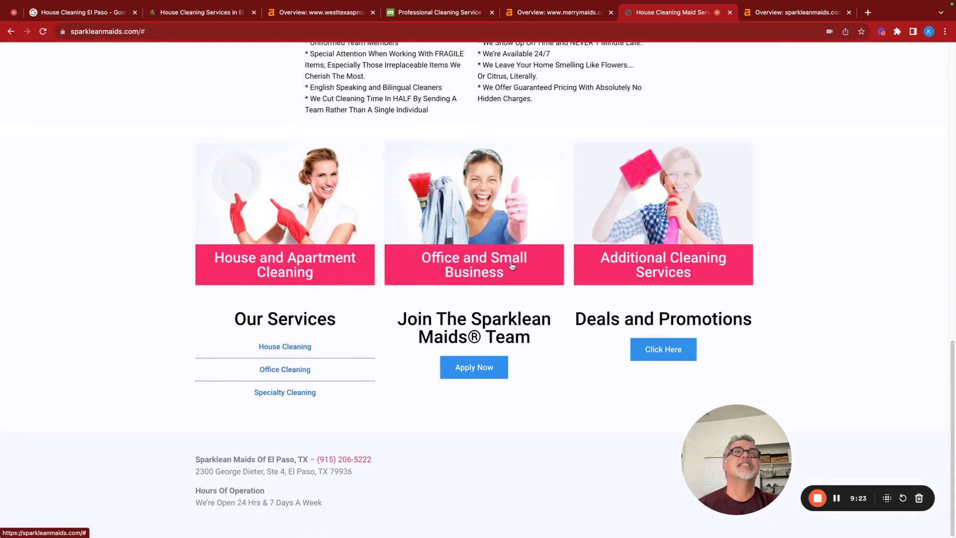
scroll(483, 289, up, 15)
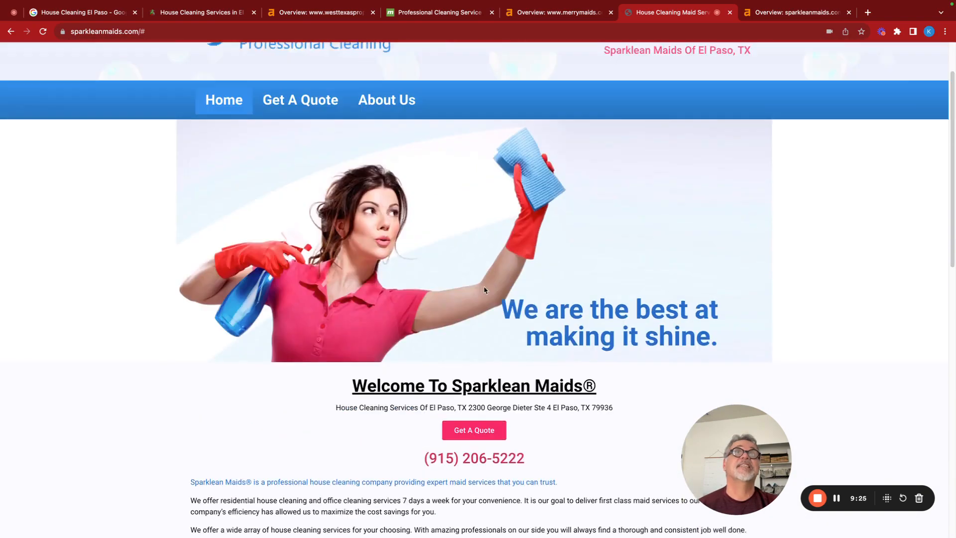
scroll(473, 318, down, 4)
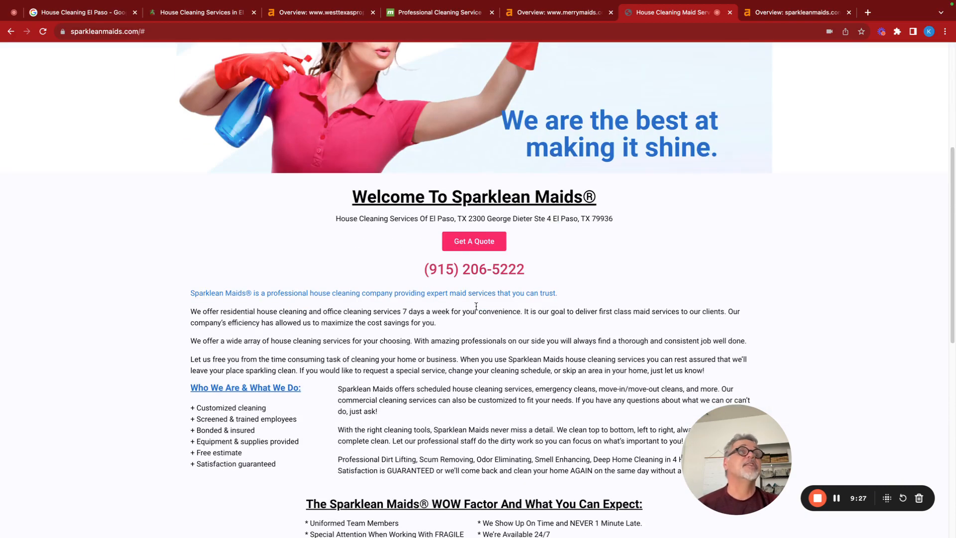
scroll(476, 305, down, 10)
click(464, 286)
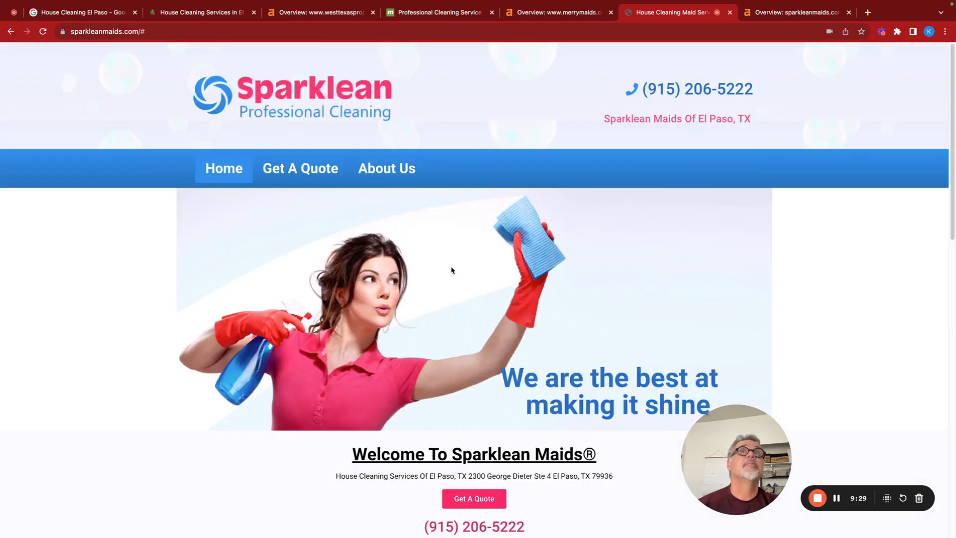
Switch to the Ahrefs overview of sparkleanmaids.com, examine its backlink metrics and referring domains report, and return to the overview.
click(779, 13)
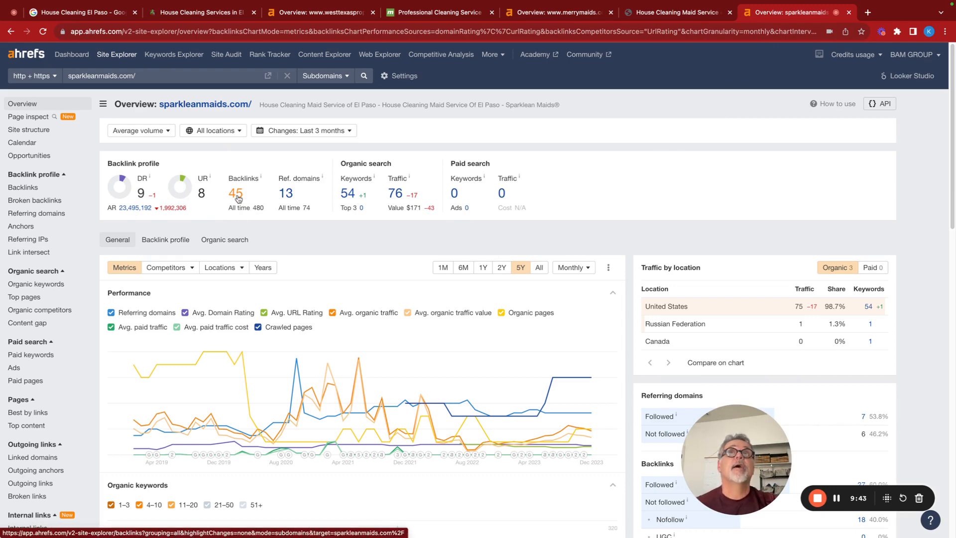
click(284, 193)
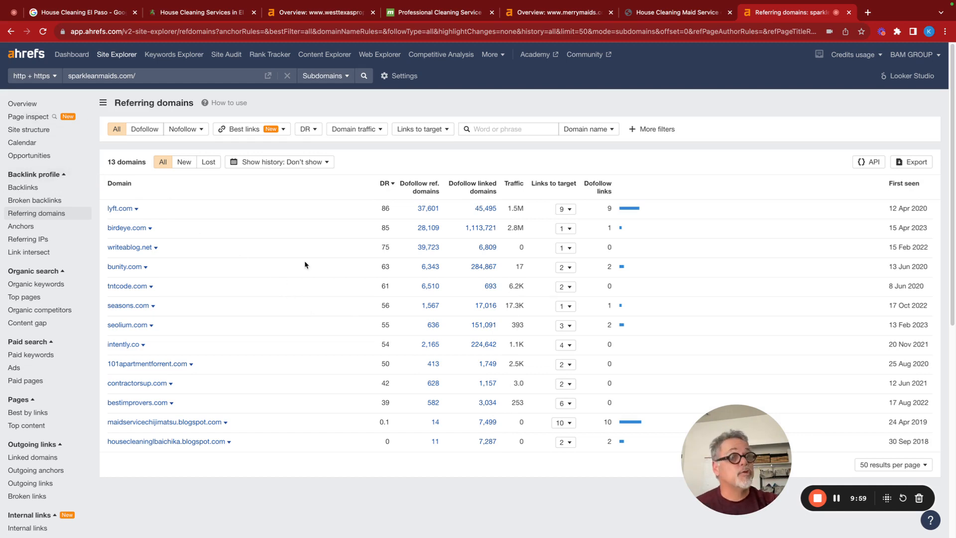
click(22, 105)
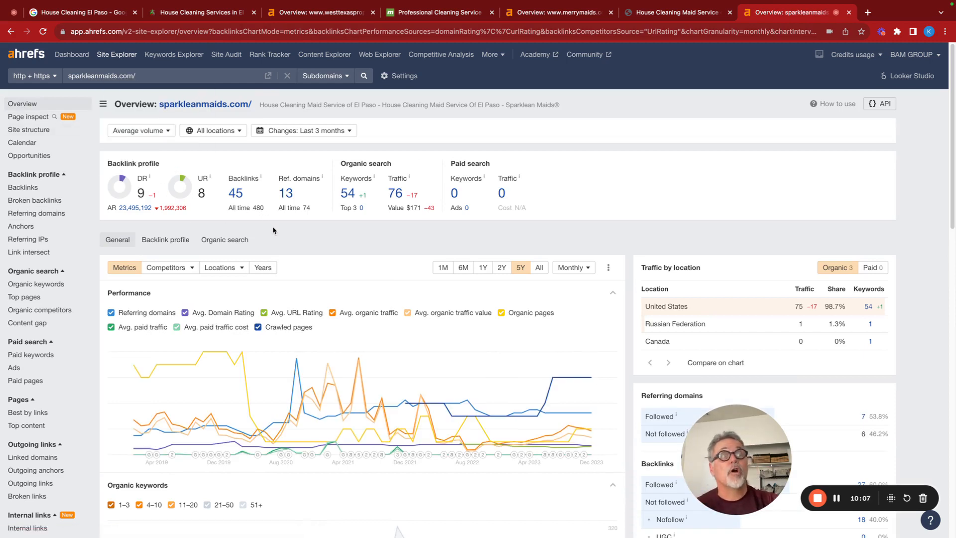
Examine sparkleanmaids.com's organic keywords sorted by best position first, and switch back to the westtexaspropertysolutions.com overview.
click(347, 194)
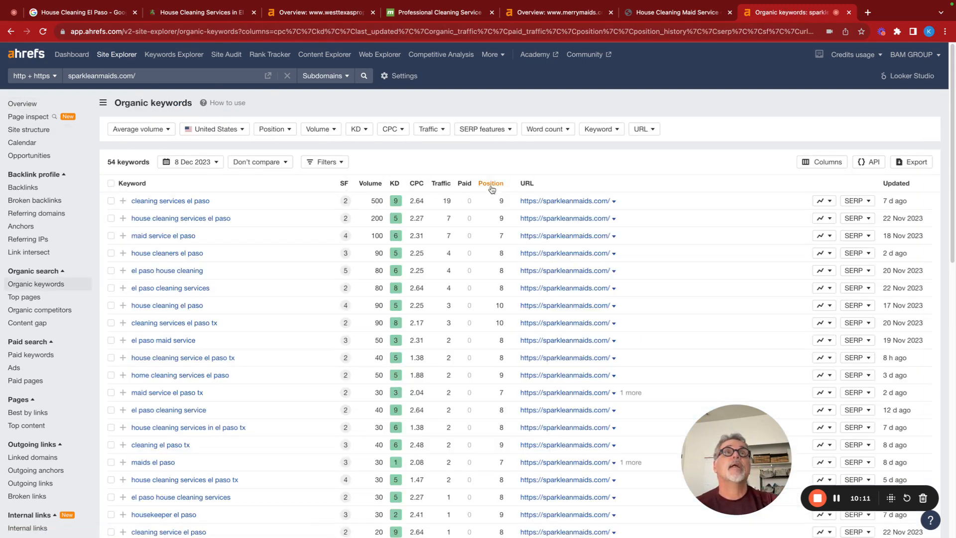
click(490, 184)
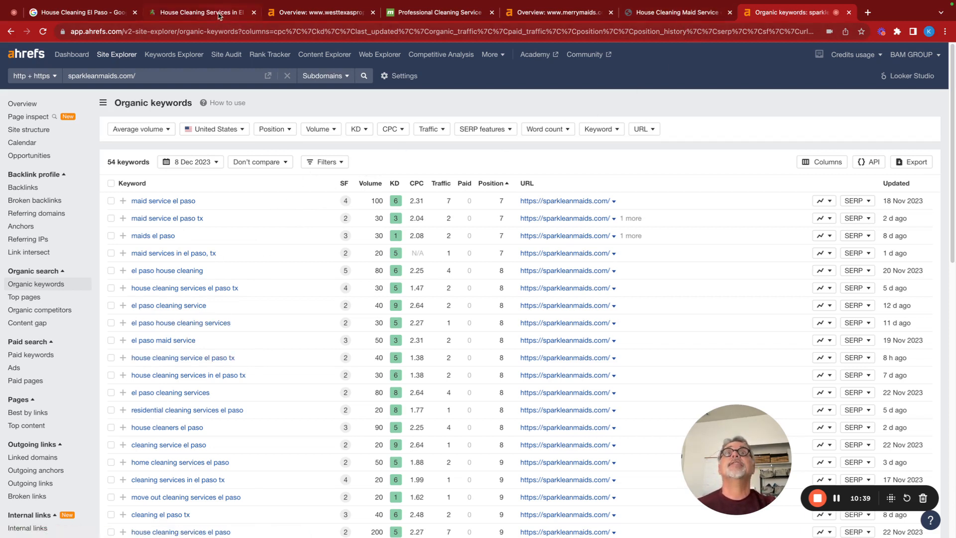
click(266, 10)
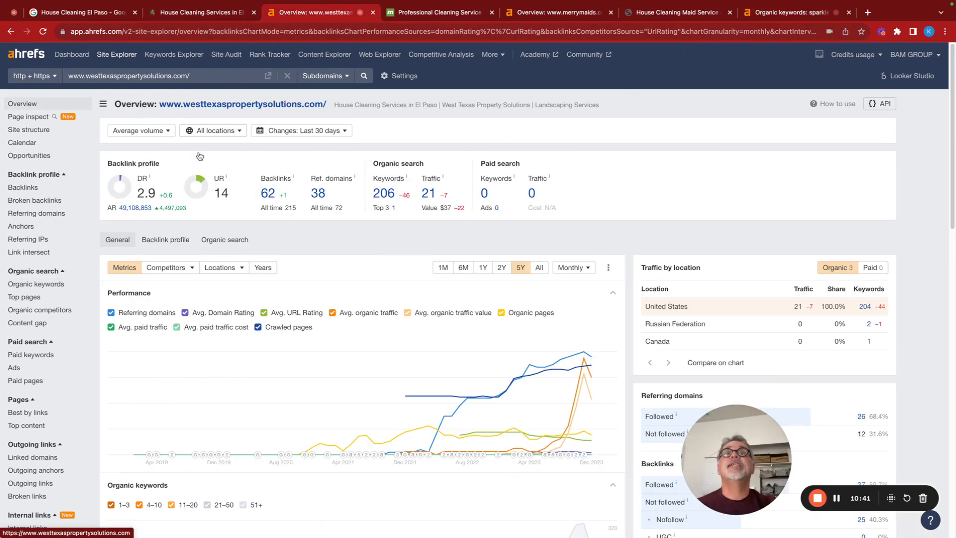